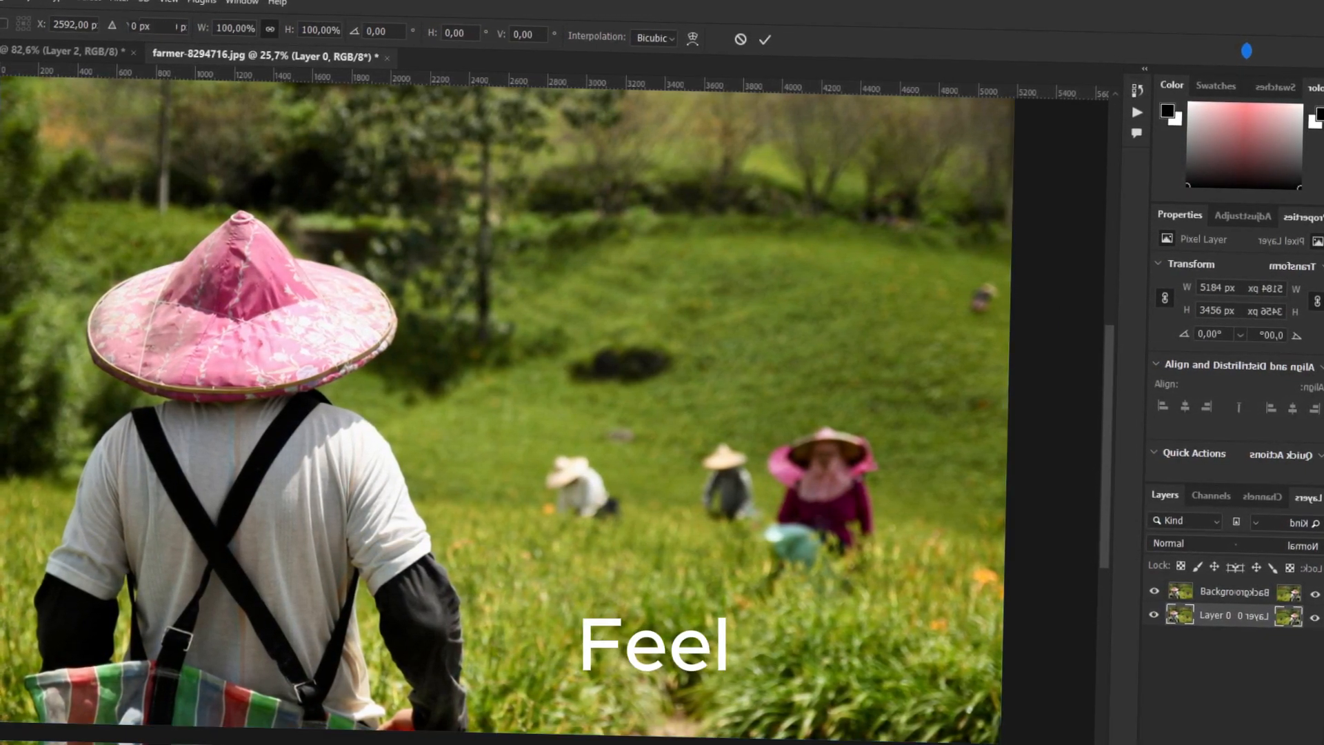
Outline the crouching farmer in white with a freehand Lasso selection of about 517 by 390 px.
right_click(0, 88)
right_click(0, 131)
left_click(0, 110)
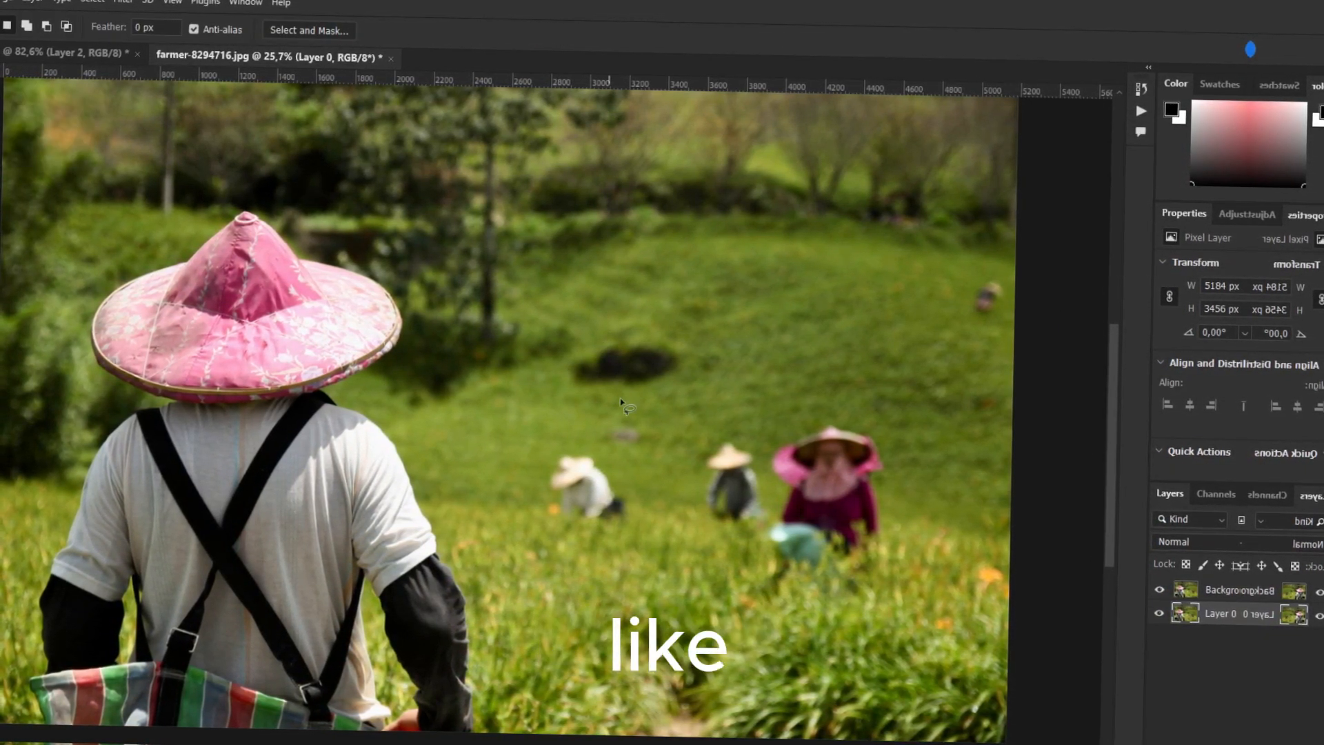
mouse_move(557, 458)
left_mouse_down()
mouse_move(550, 500)
mouse_move(578, 527)
mouse_move(637, 489)
mouse_move(574, 454)
mouse_move(552, 484)
mouse_move(554, 516)
left_mouse_up()
Open Content-Aware Fill with an enlarged preview and adjust the sampling area just above the selected farmer.
left_click(0, 0)
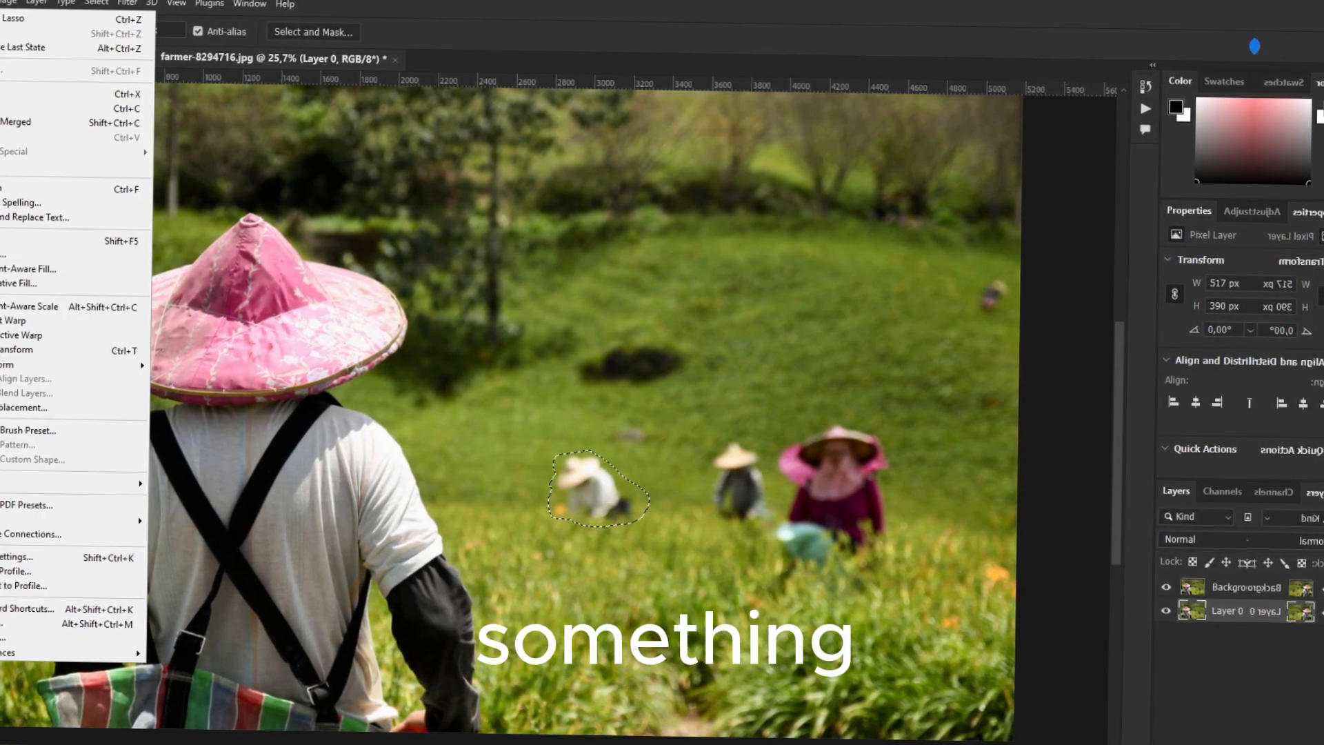
left_click(34, 270)
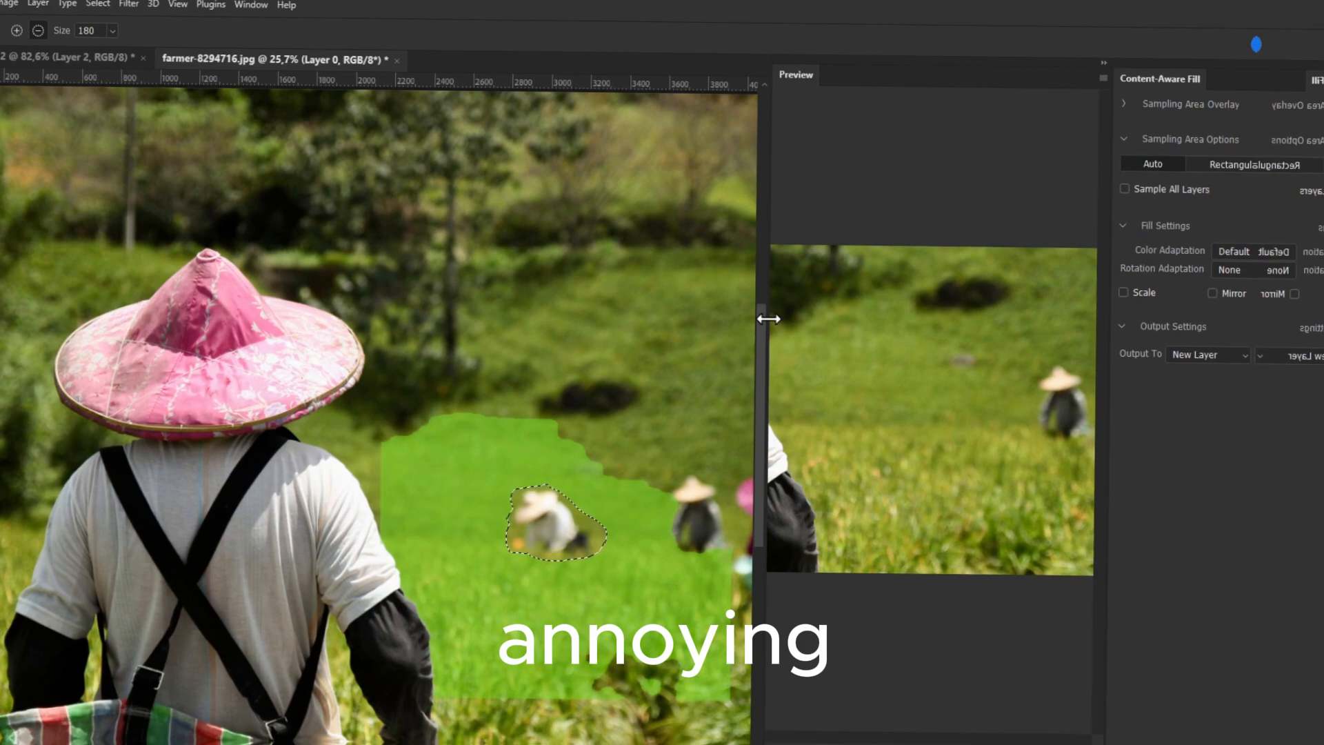
left_click_drag(760, 316, 679, 317)
left_click_drag(596, 450, 589, 477)
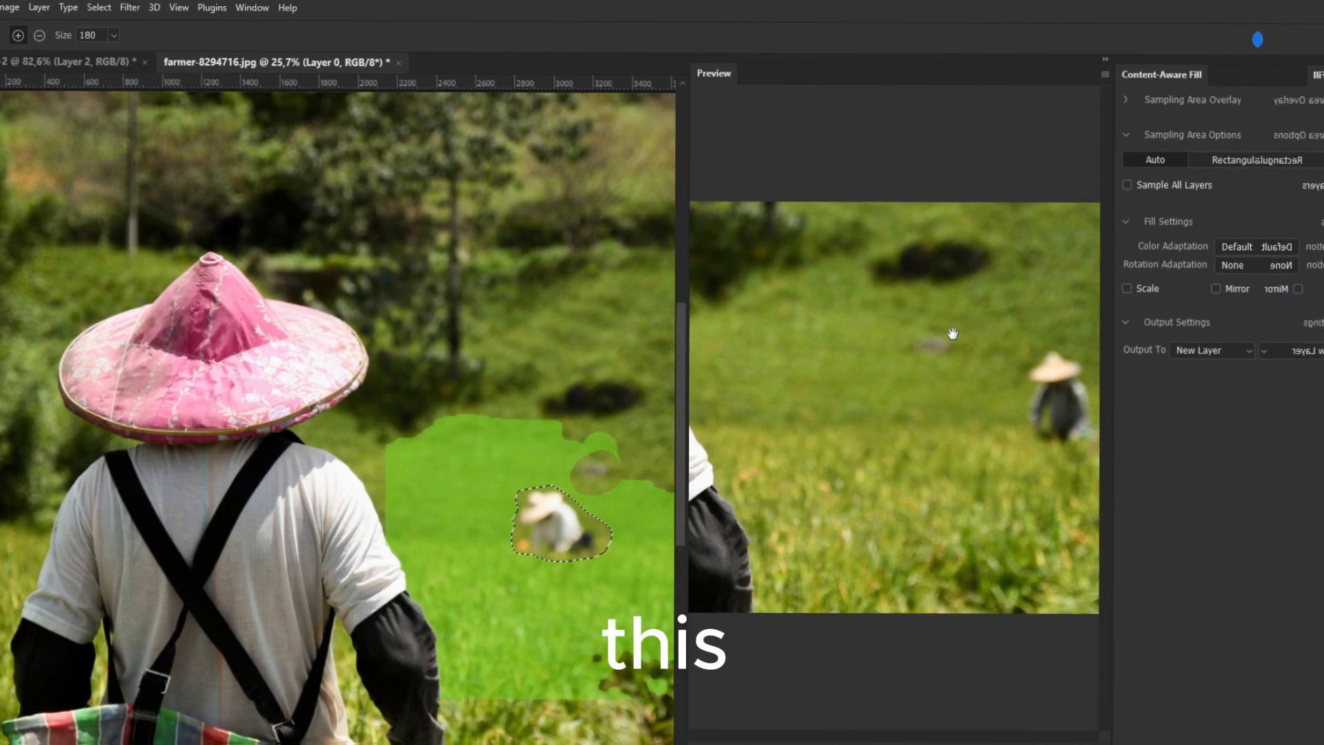
Set the fill's color adaptation to Very High and its rotation adaptation to Medium.
left_click(1238, 249)
left_click(1241, 299)
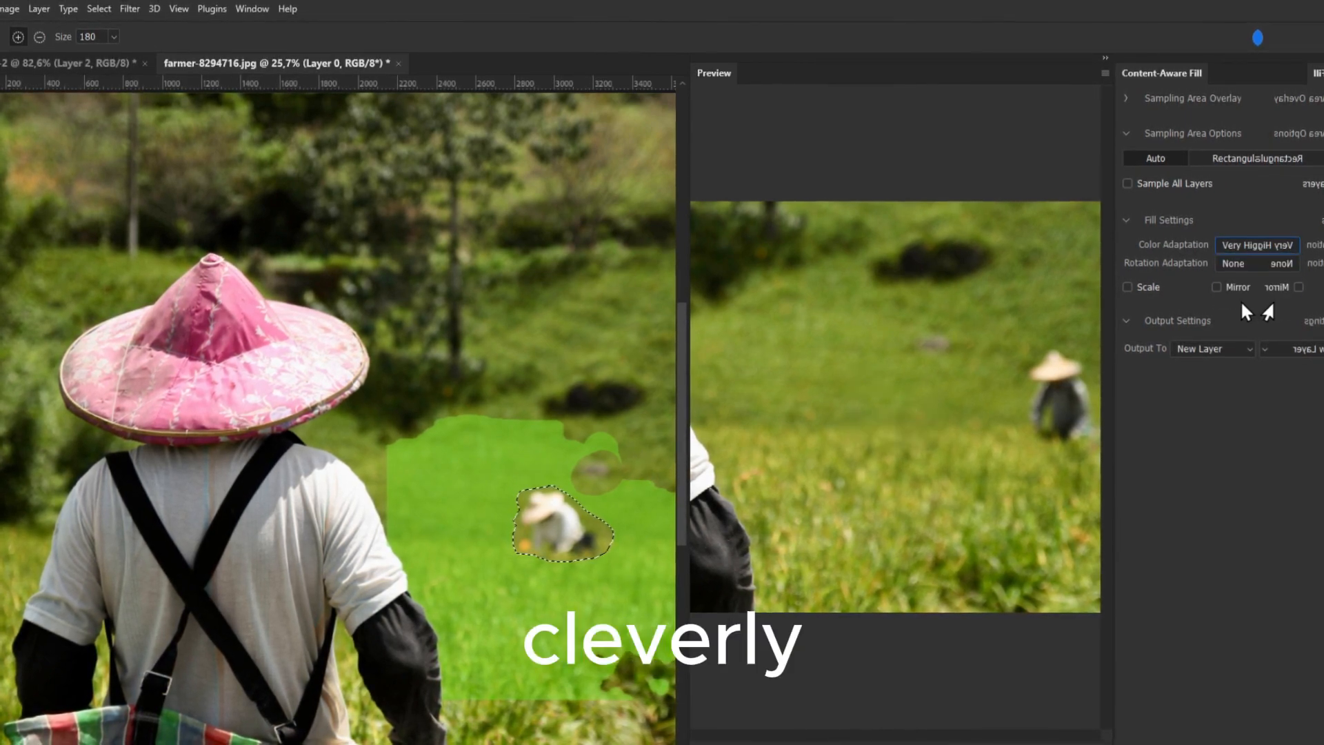
left_click(1241, 262)
left_click(1242, 304)
left_click(643, 308)
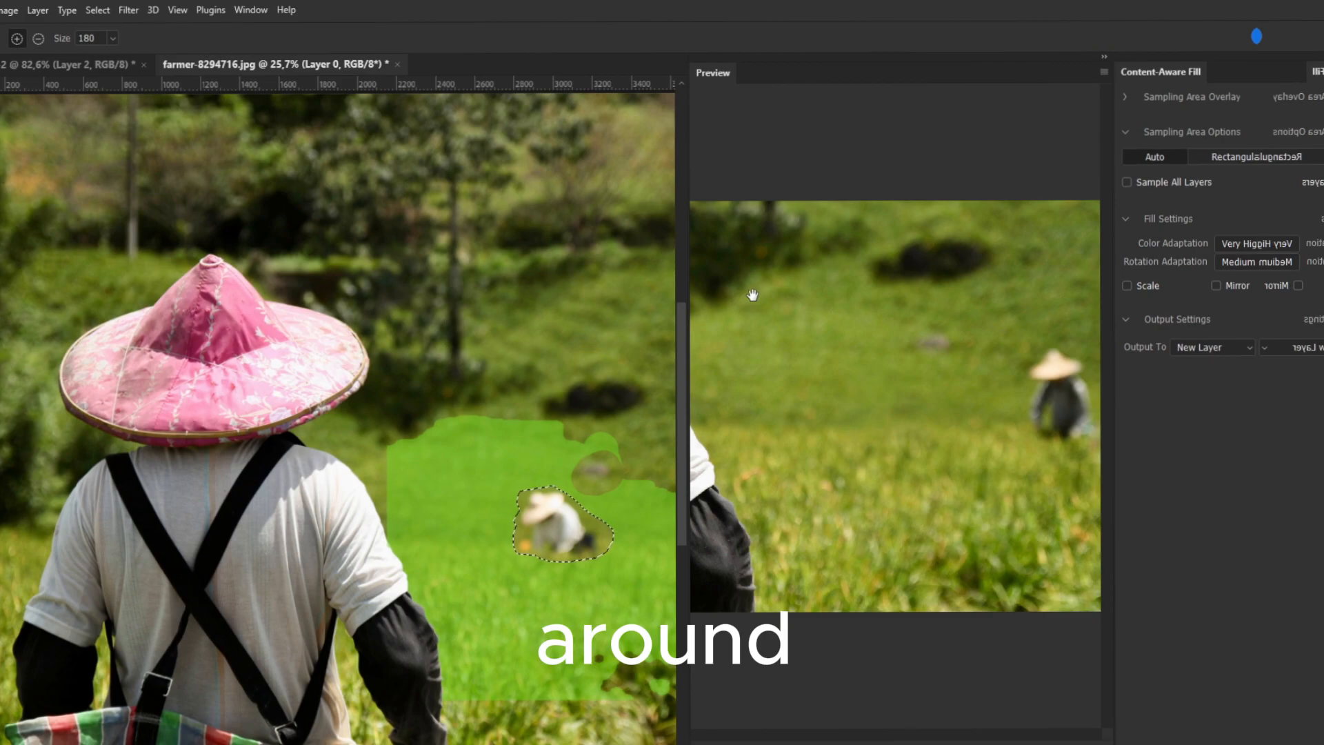
Enable Scale in the fill settings and try the Mirror option.
left_click(1127, 284)
left_click(621, 304)
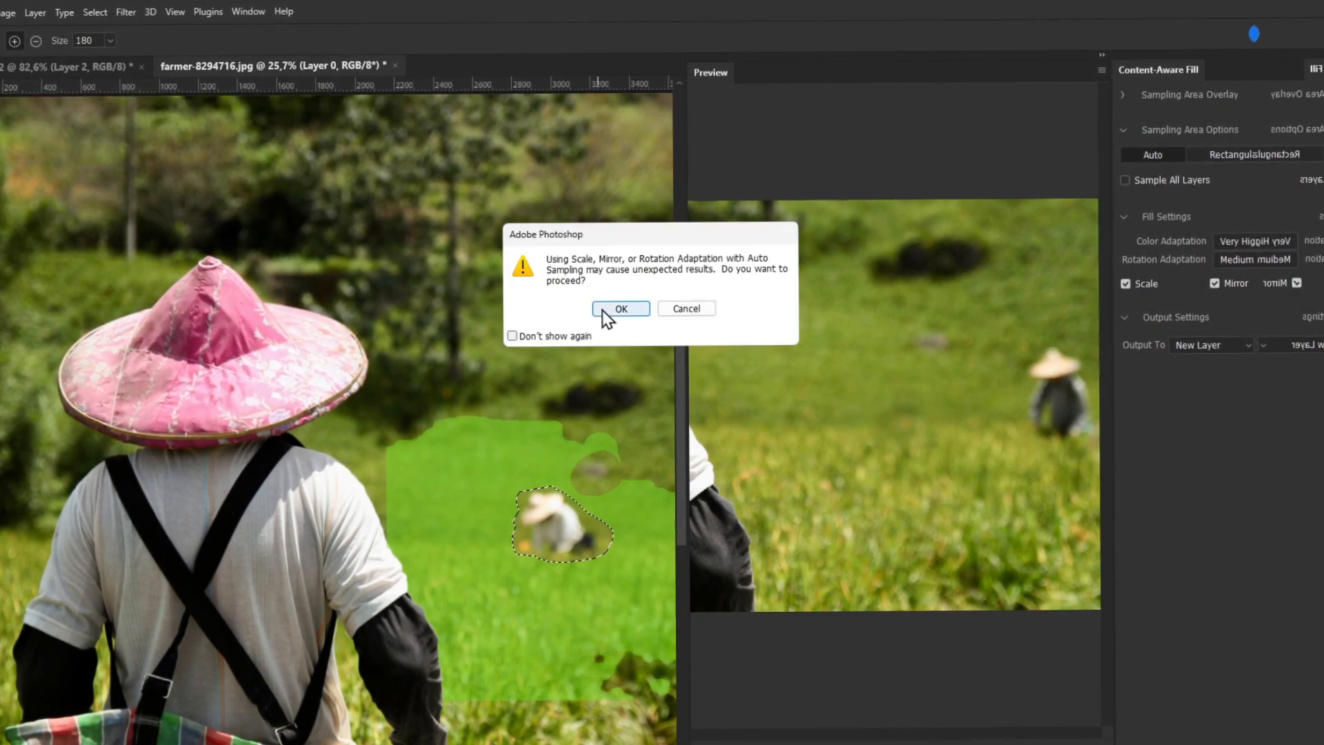
left_click(605, 308)
Switch to custom sampling and paint a sampling area on the grass around the selected farmer.
left_click(1227, 156)
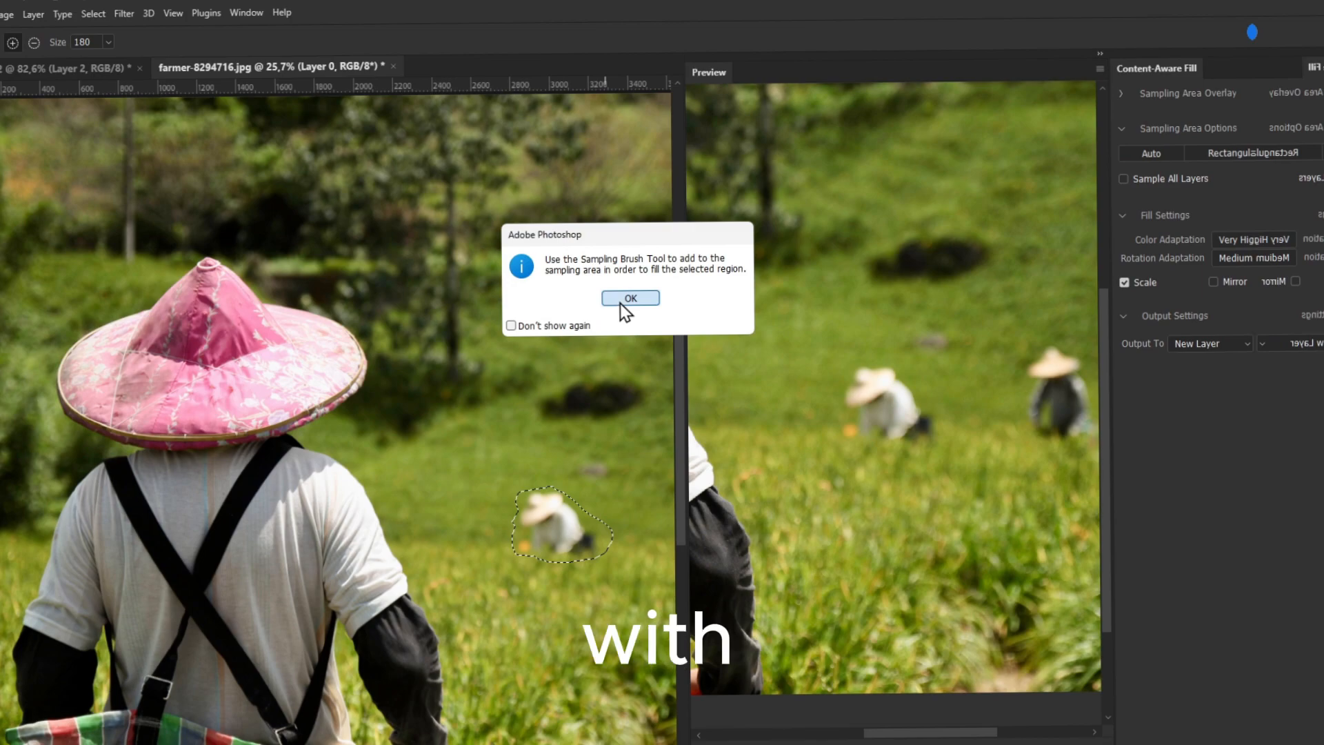
left_click(627, 298)
left_click_drag(497, 400, 483, 538)
mouse_move(651, 497)
left_mouse_down()
mouse_move(609, 571)
mouse_move(628, 524)
left_mouse_up()
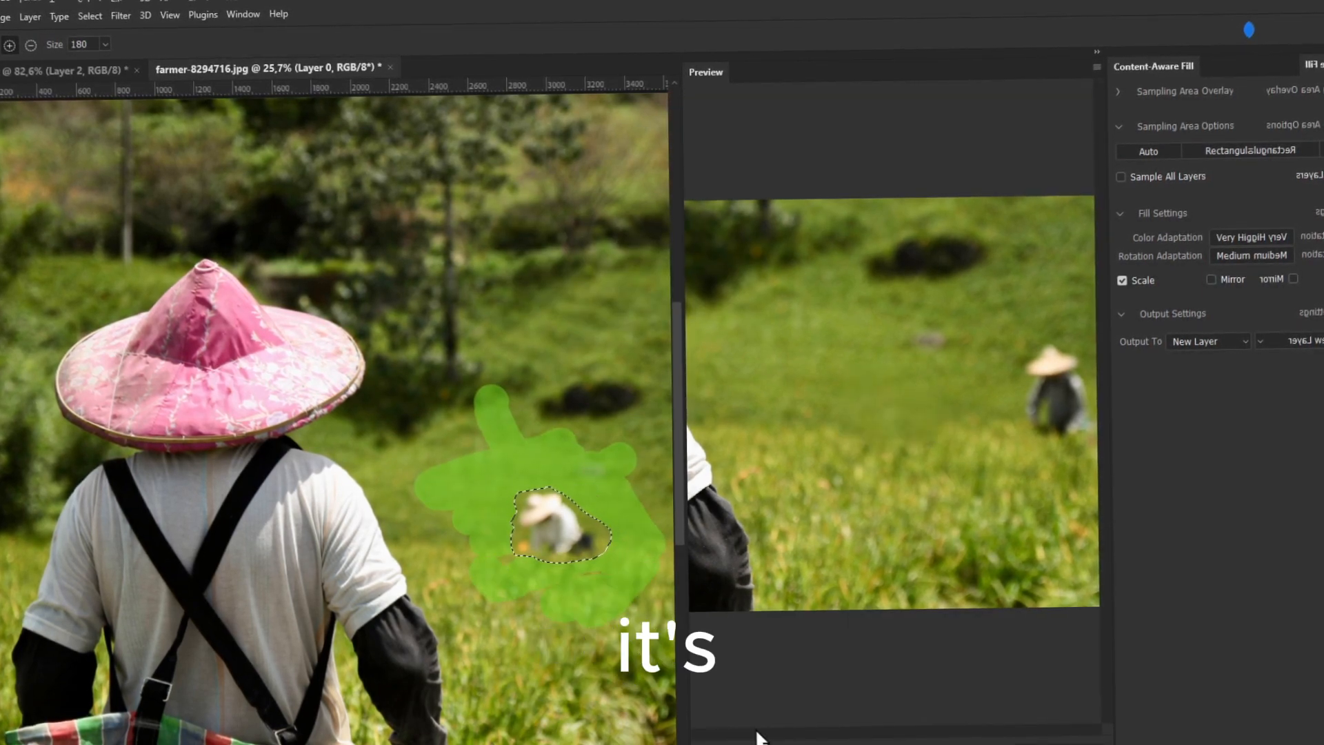
scroll(758, 694, "down", 1)
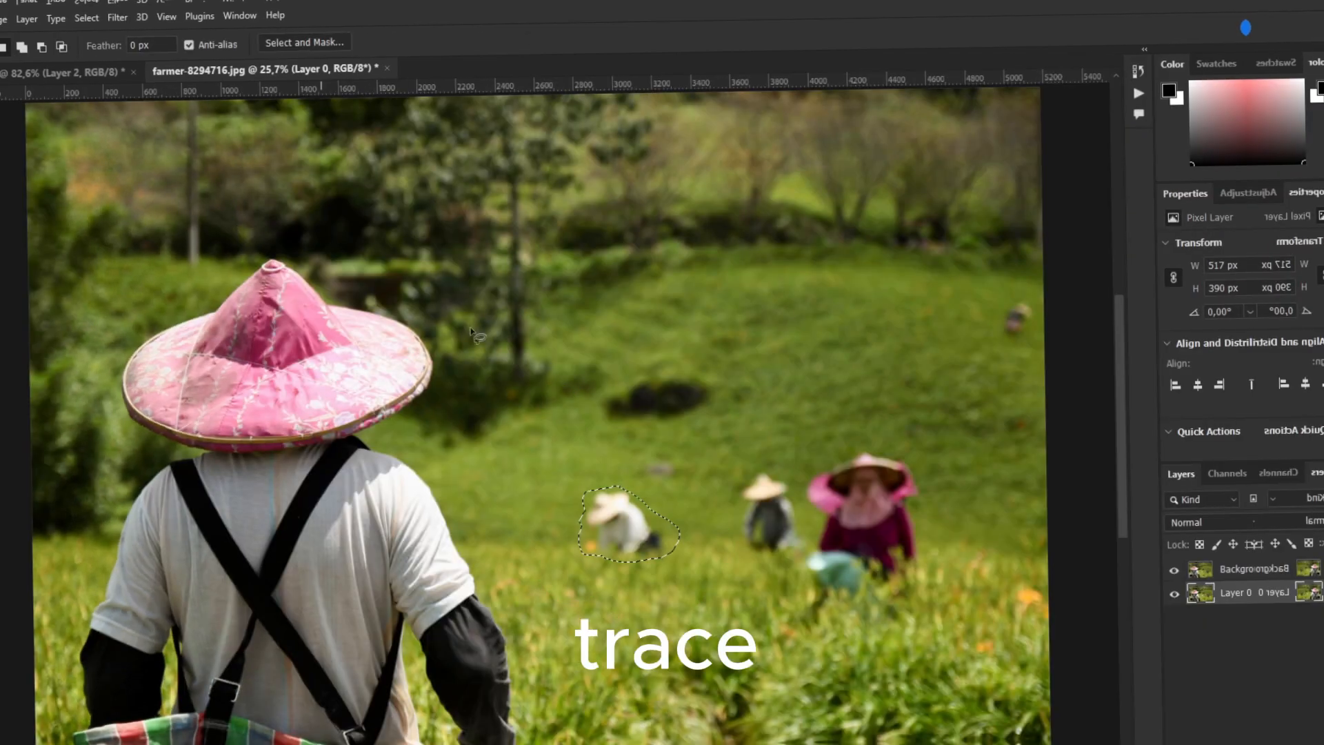
Fill the selection around the crouching farmer with Content-Aware contents in Normal mode.
left_click(5, 16)
left_click(48, 269)
left_click(617, 201)
left_click(615, 268)
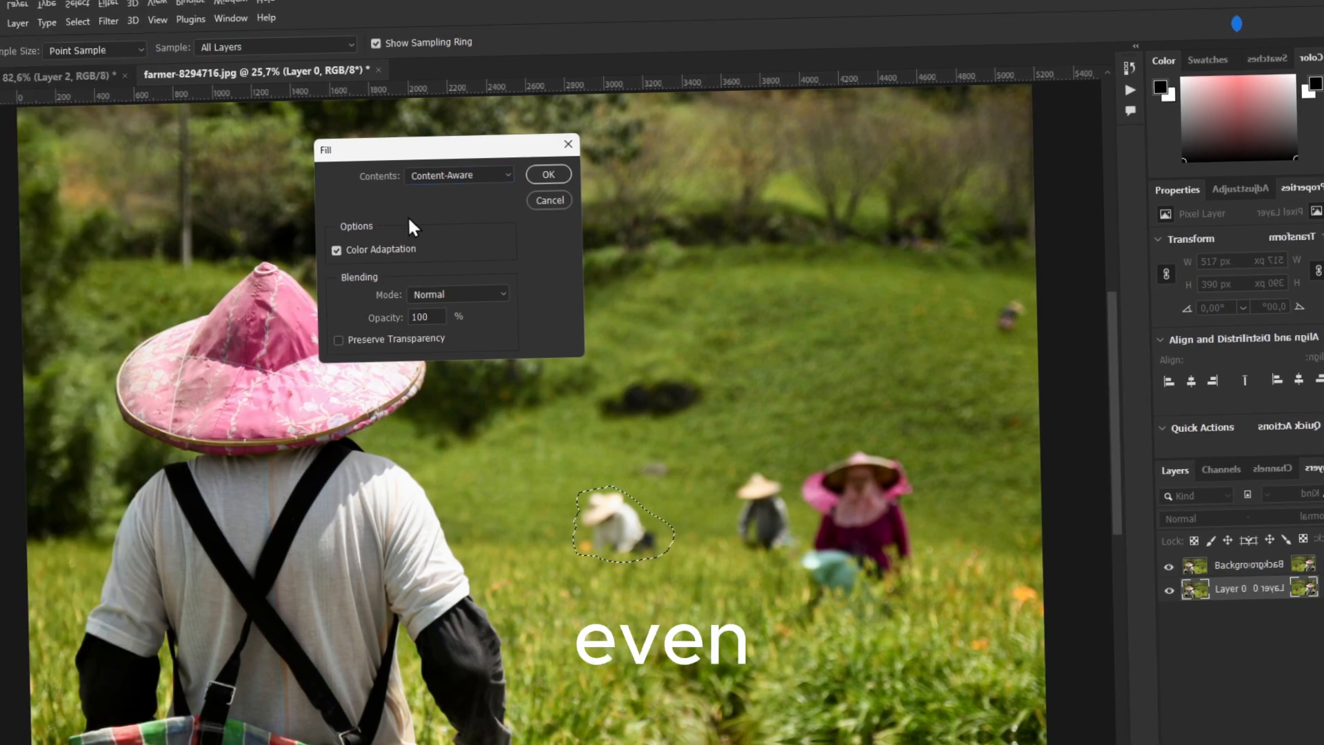
left_click(459, 175)
left_click(455, 240)
left_click(457, 295)
left_click(448, 308)
left_click(544, 175)
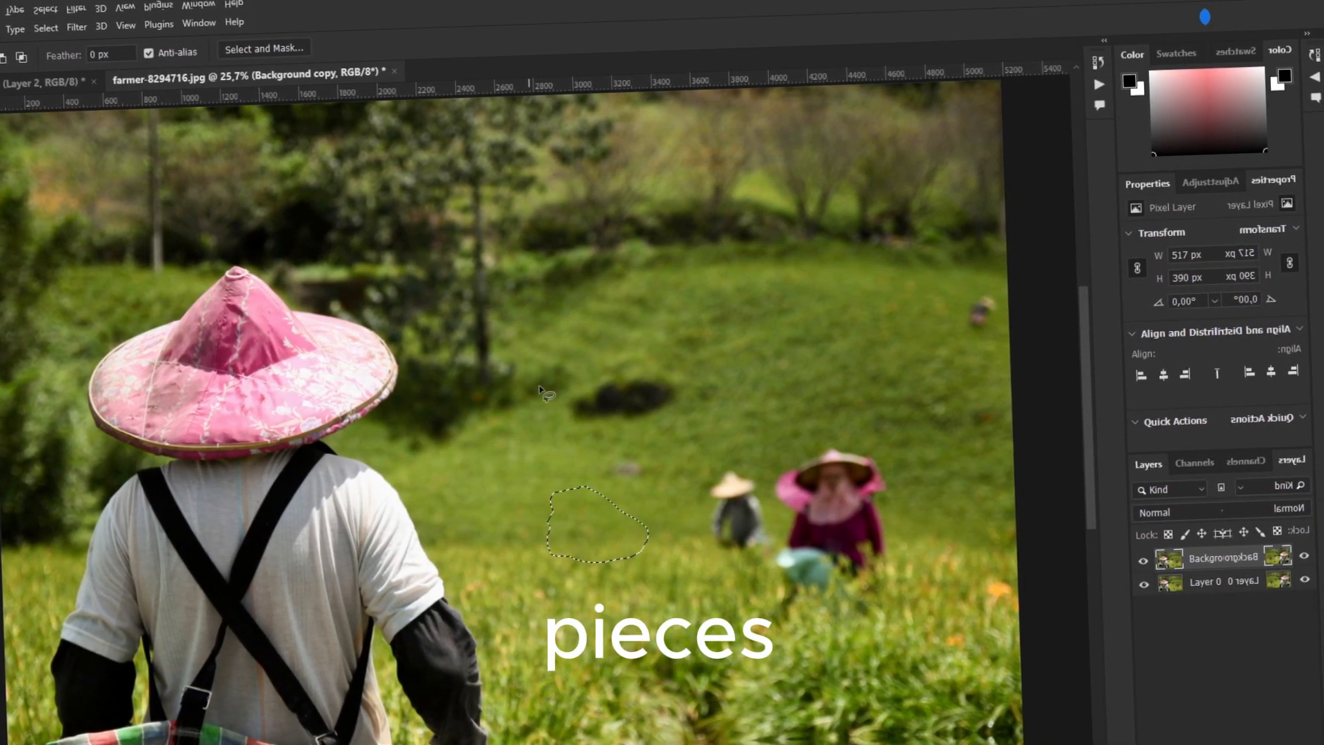
key("alt+e")
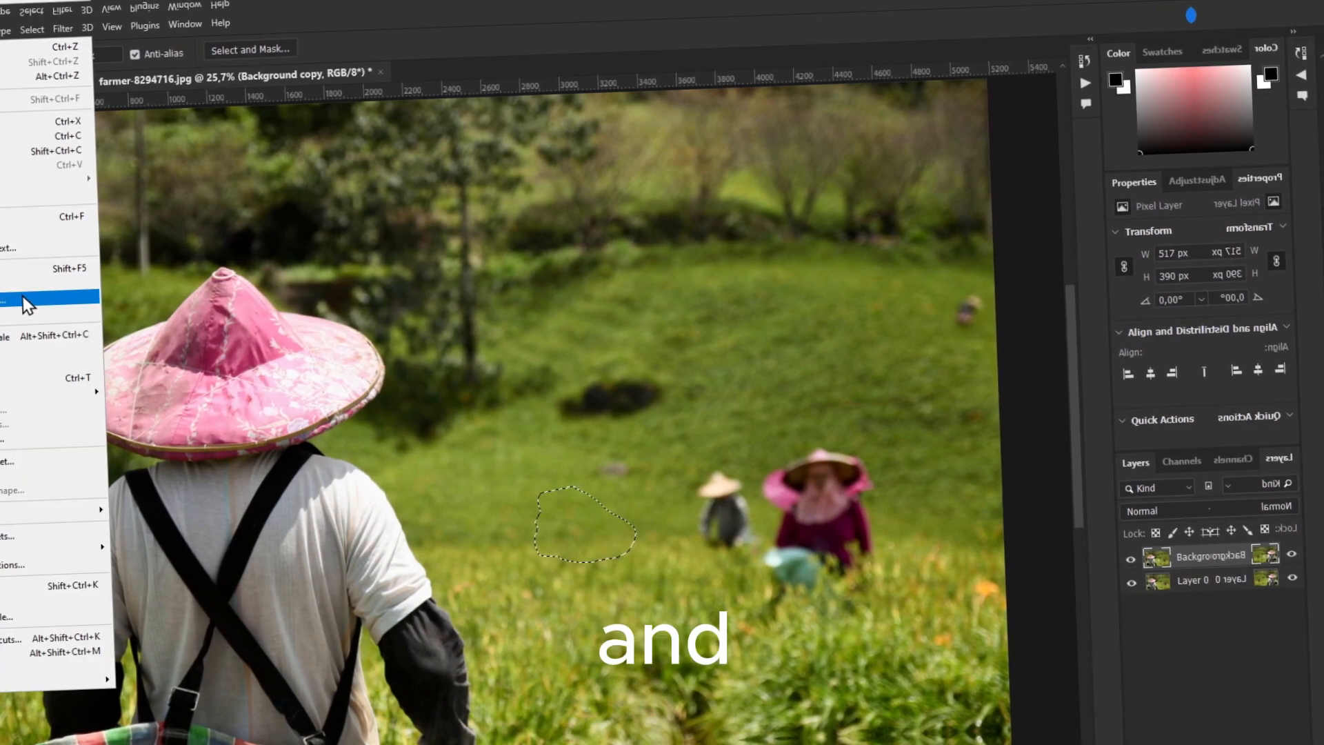
left_click(23, 299)
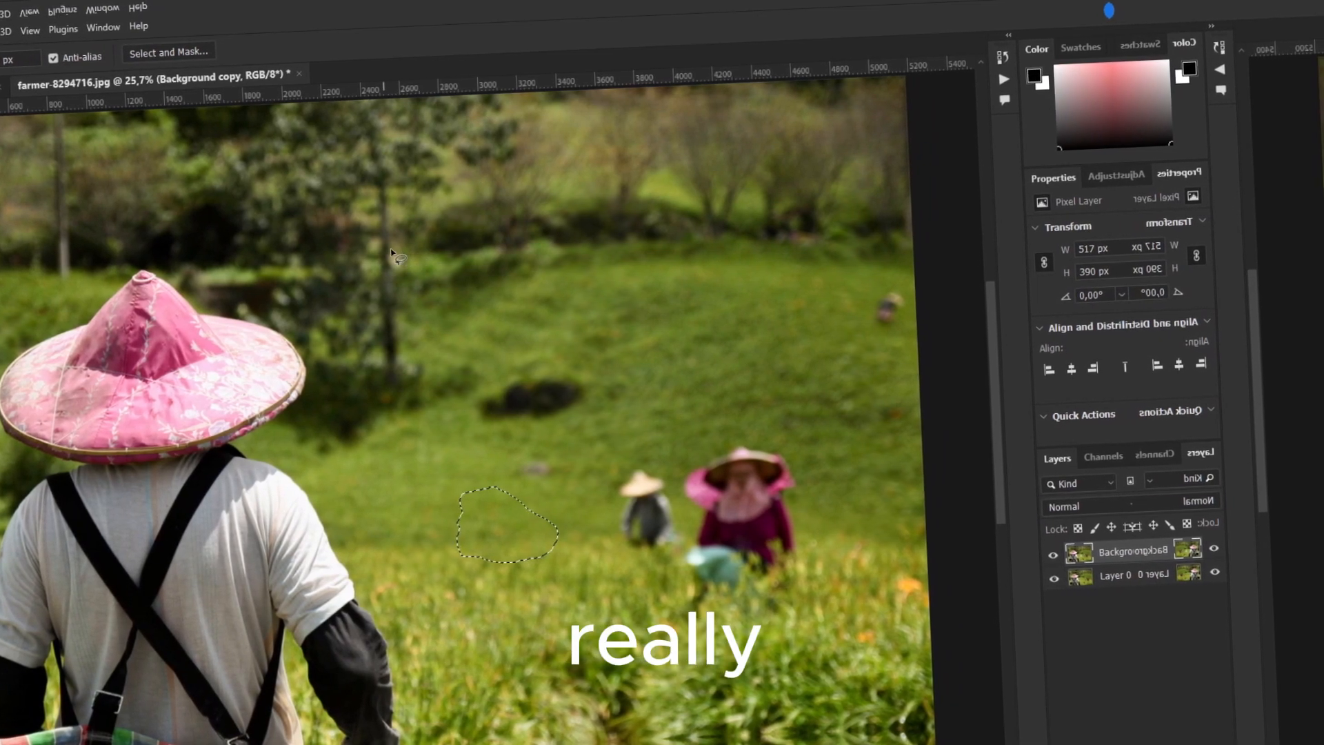
key("alt+Tab")
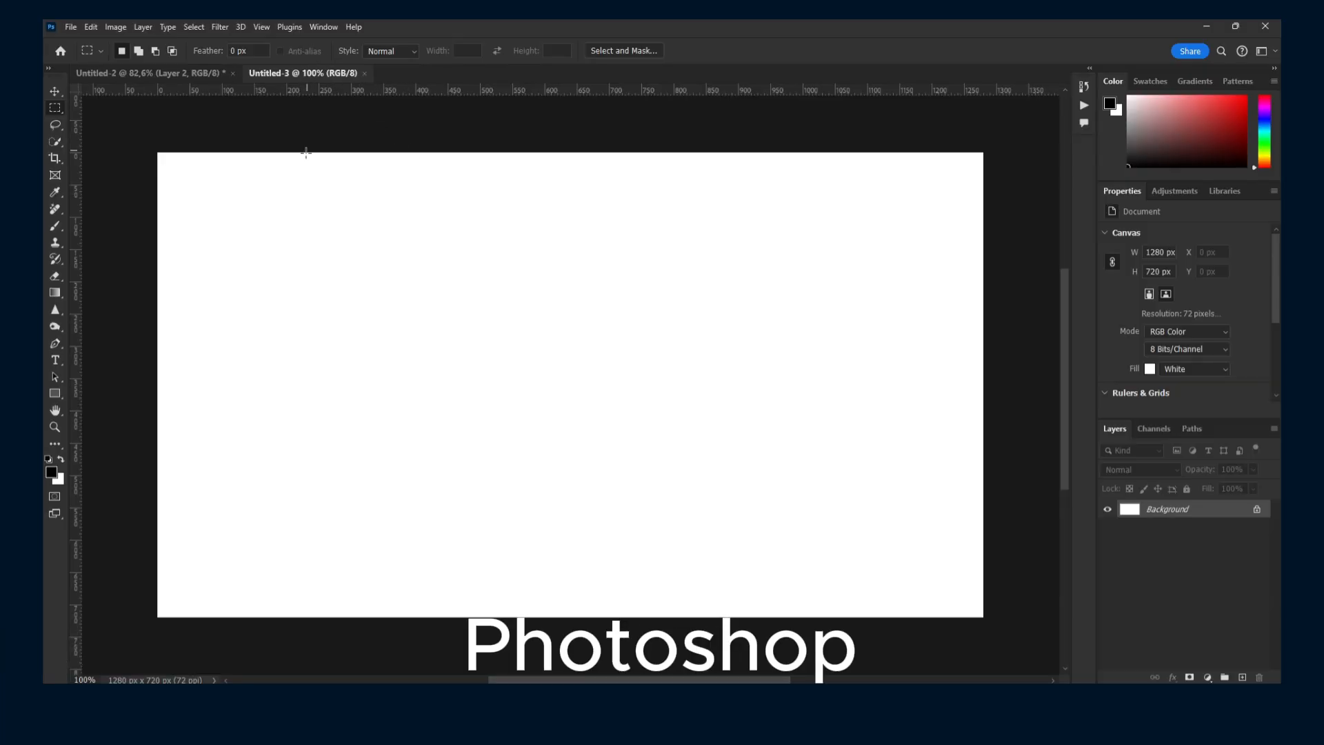
Duplicate the Background layer of the farmer photo.
left_click(55, 91)
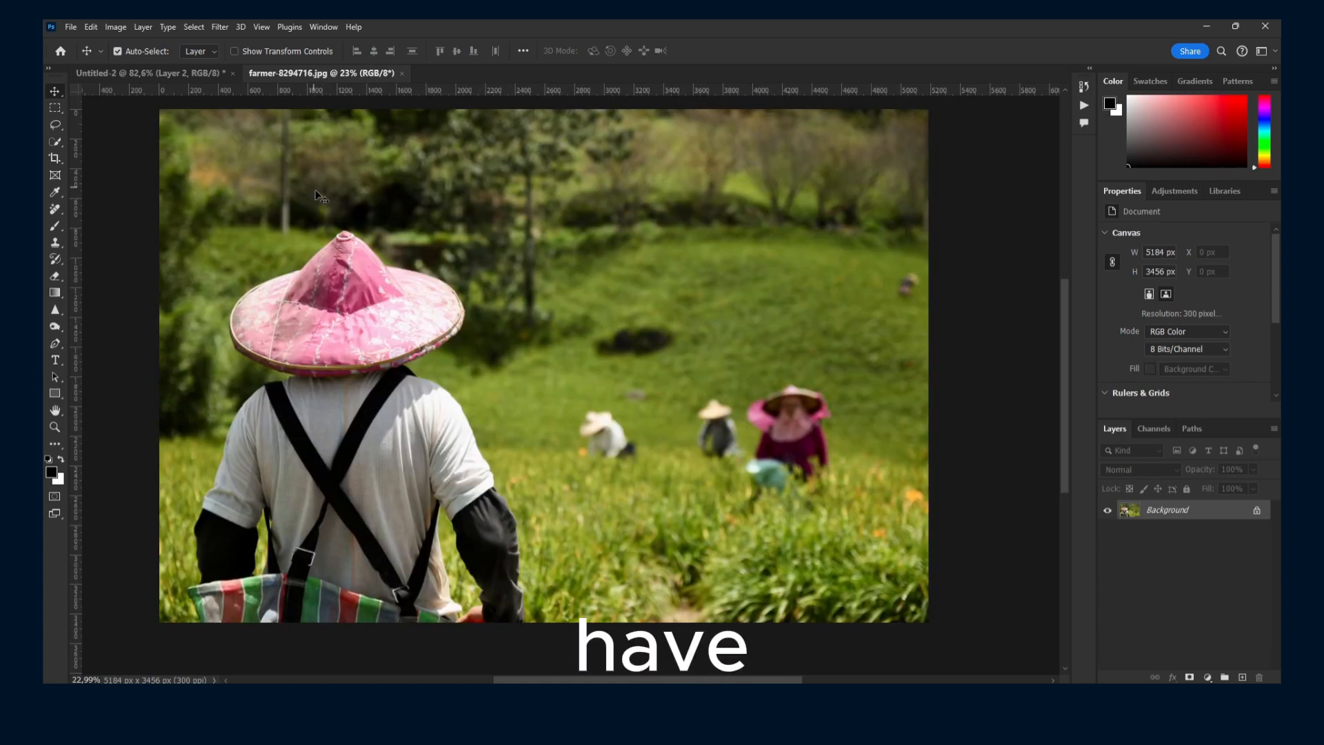
double_click(1152, 511)
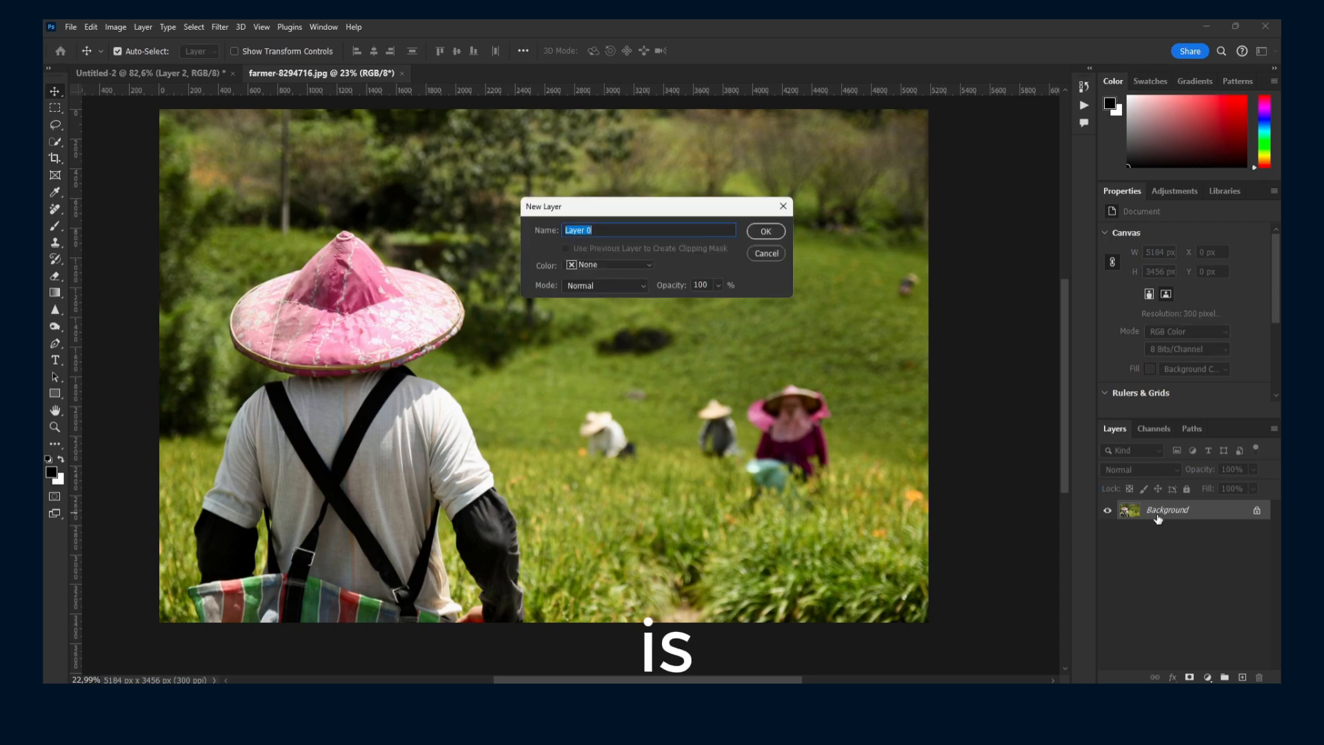
left_click(765, 252)
left_click_drag(1145, 514, 1243, 677)
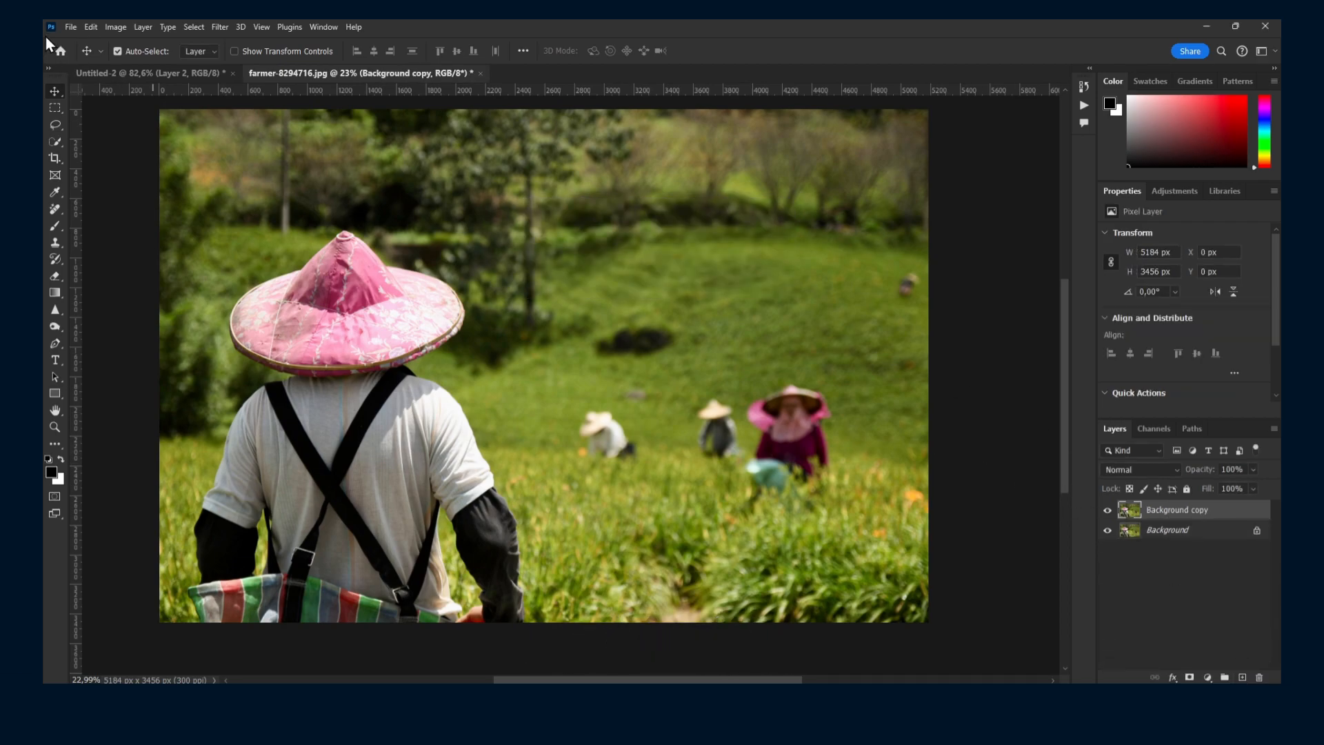
Convert the locked Background layer into a regular editable layer and keep the Background copy layer selected.
left_click(90, 27)
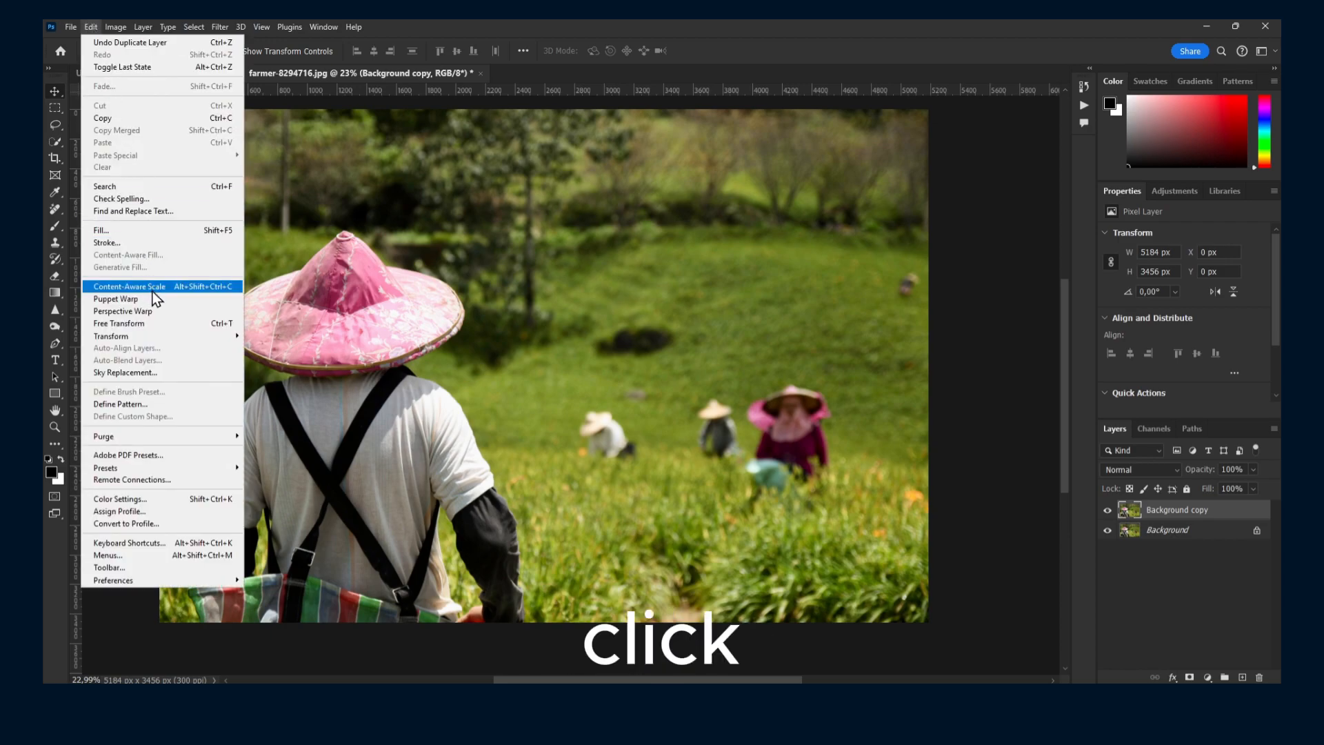
left_click(1159, 529)
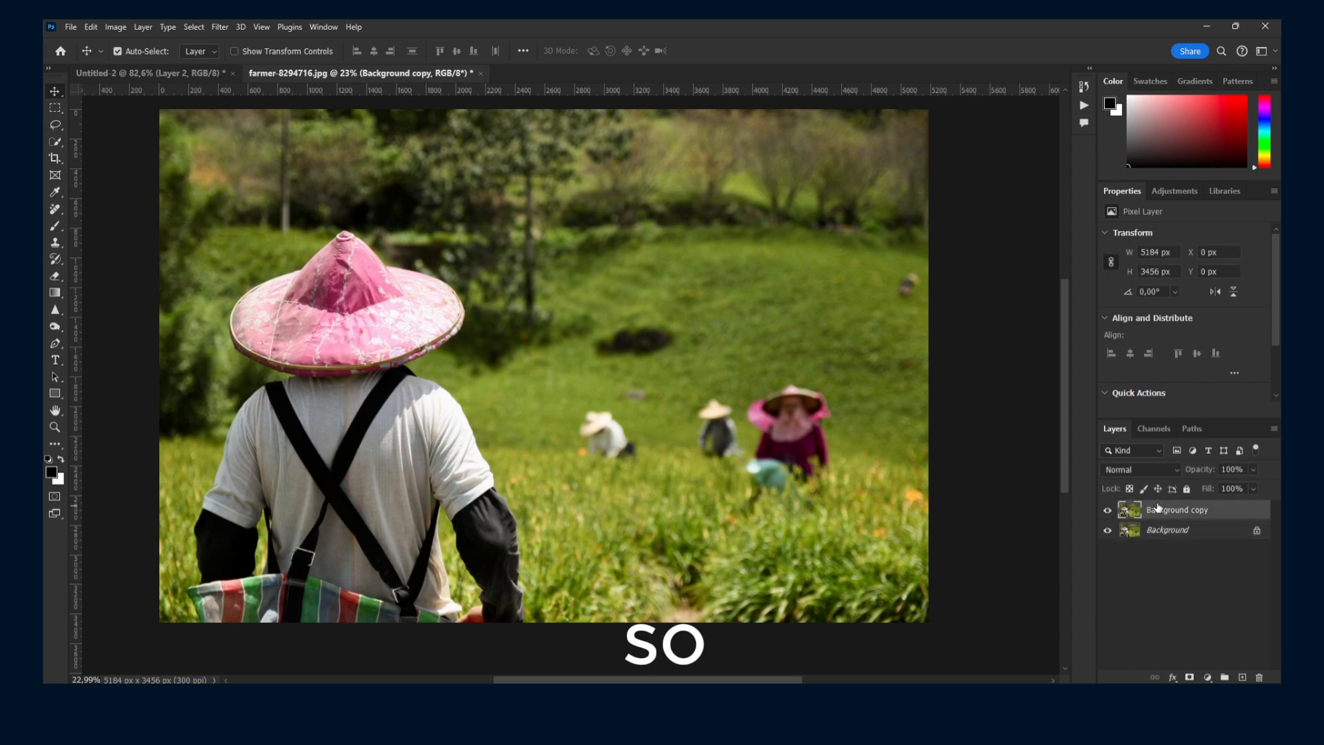
left_click(1154, 513)
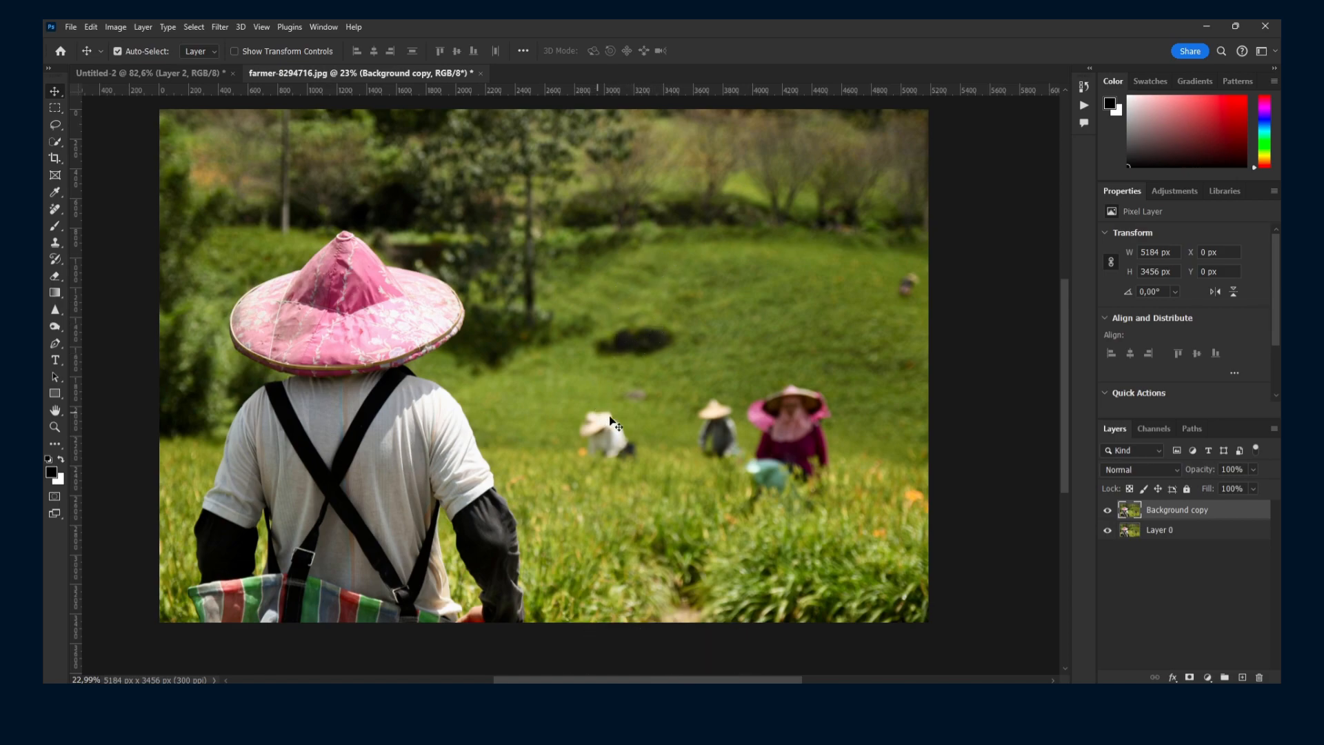
Try to move the photo layer within the canvas, and undo the move.
left_click_drag(604, 419, 682, 337)
key("ctrl+z")
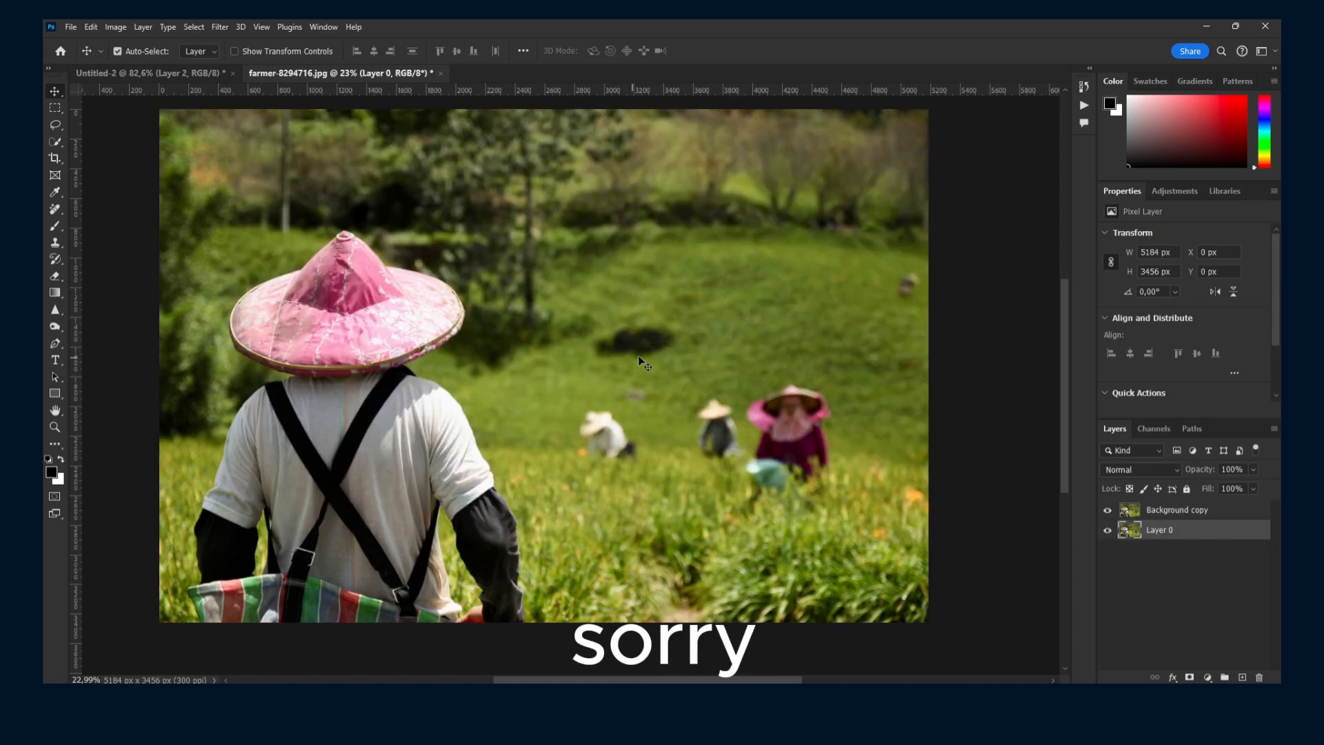
Examine the distant farmers in the field up close and within the whole photo.
key("ctrl+t")
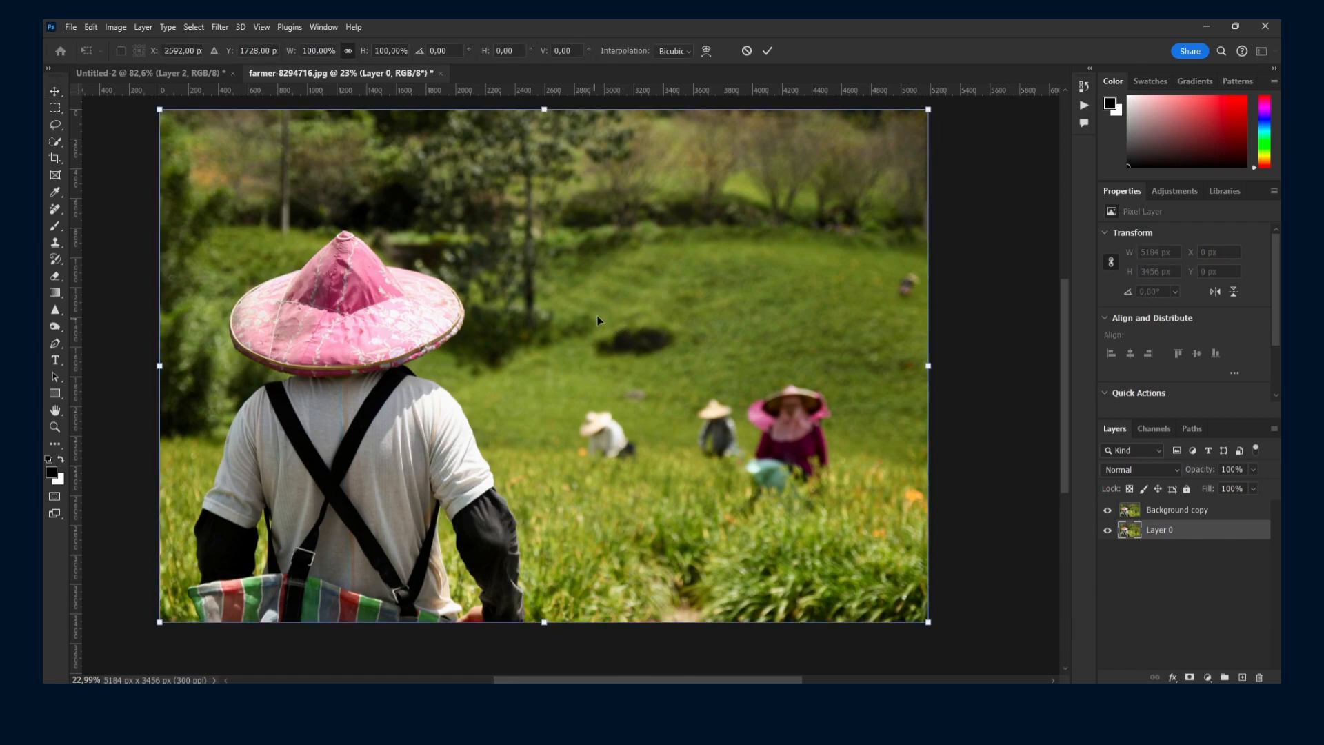
scroll(649, 318, "up", 6)
scroll(621, 359, "down", 5)
scroll(535, 455, "up", 11)
key("alt+space")
left_click(586, 519)
left_click_drag(594, 488, 607, 346)
left_click_drag(632, 401, 573, 351)
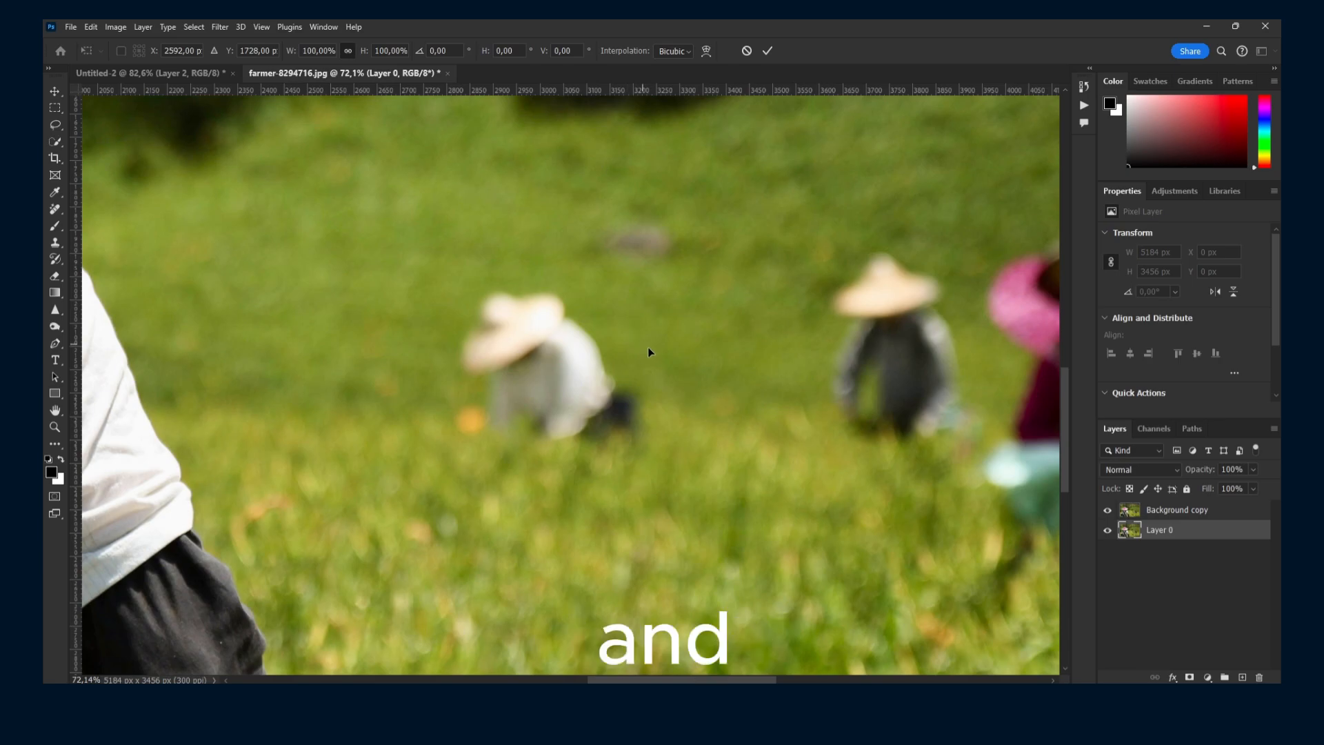
scroll(643, 344, "down", 5)
scroll(630, 229, "down", 2)
scroll(590, 164, "up", 2)
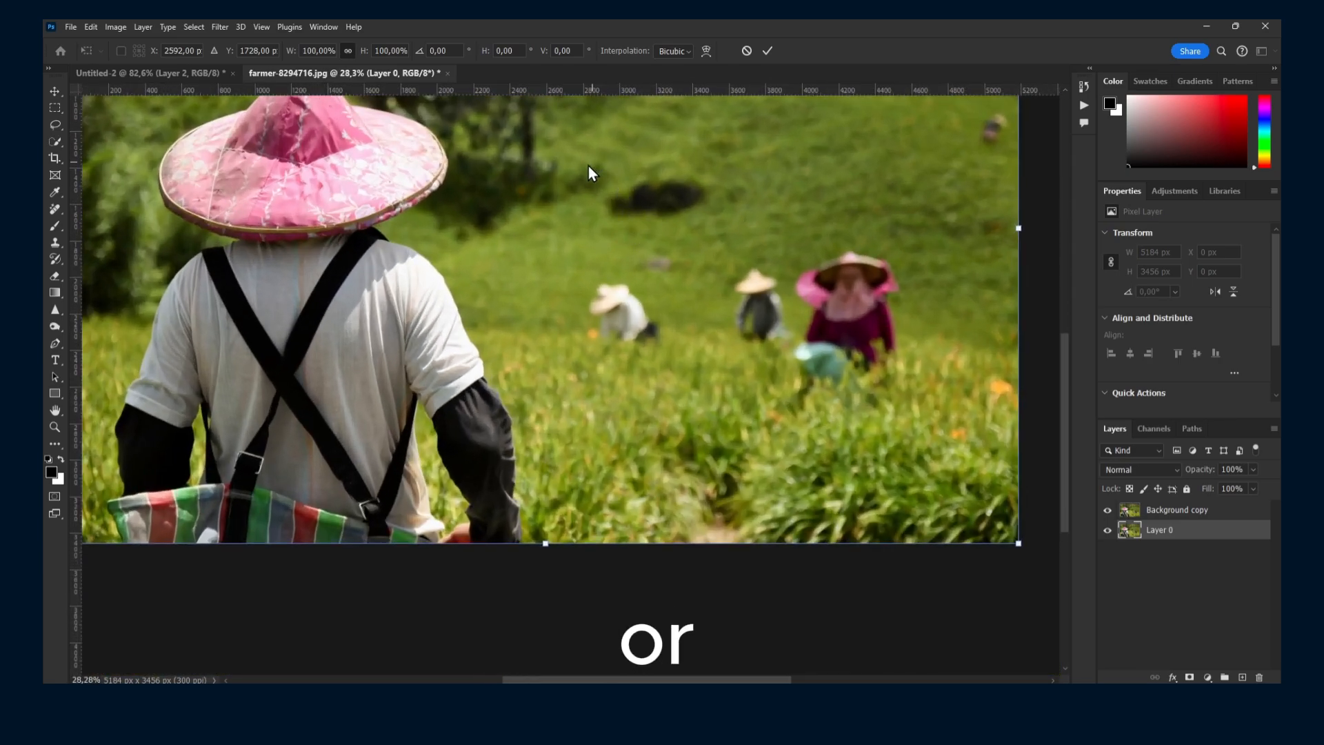
scroll(590, 164, "up", 3)
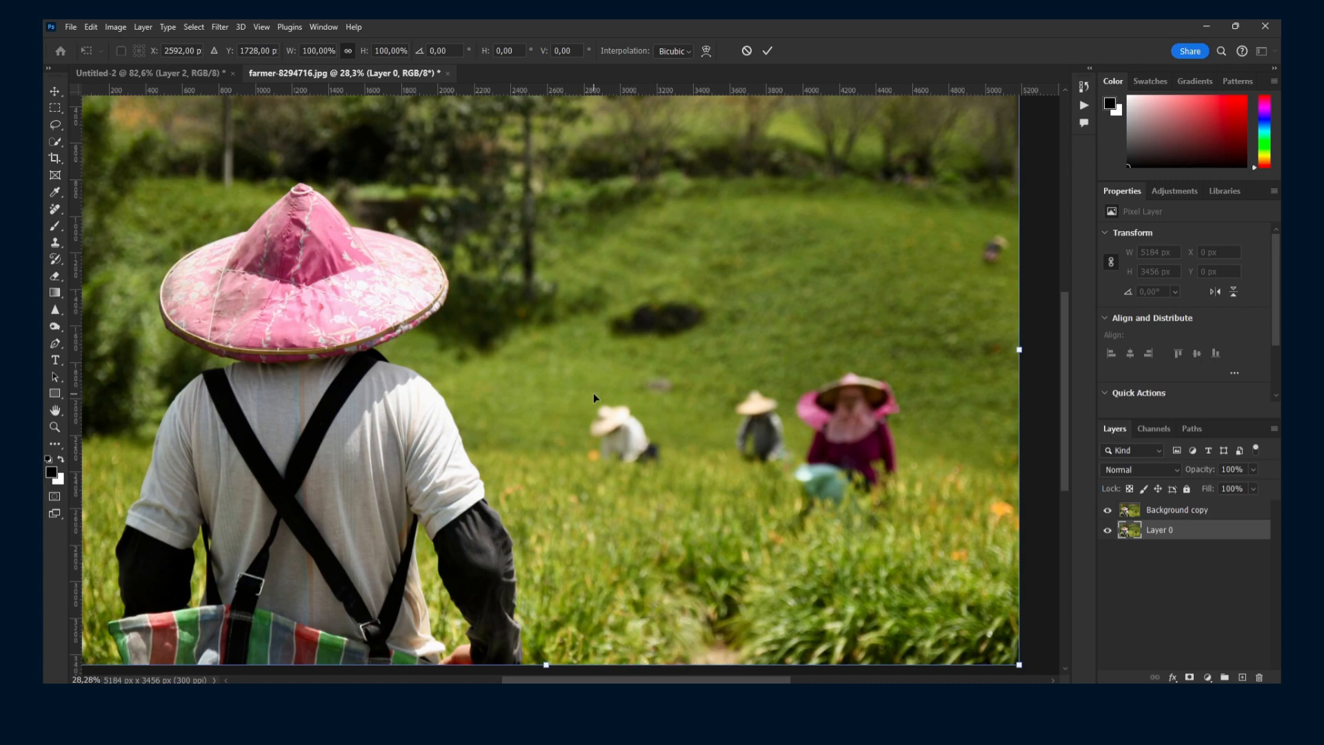
scroll(584, 421, "down", 2)
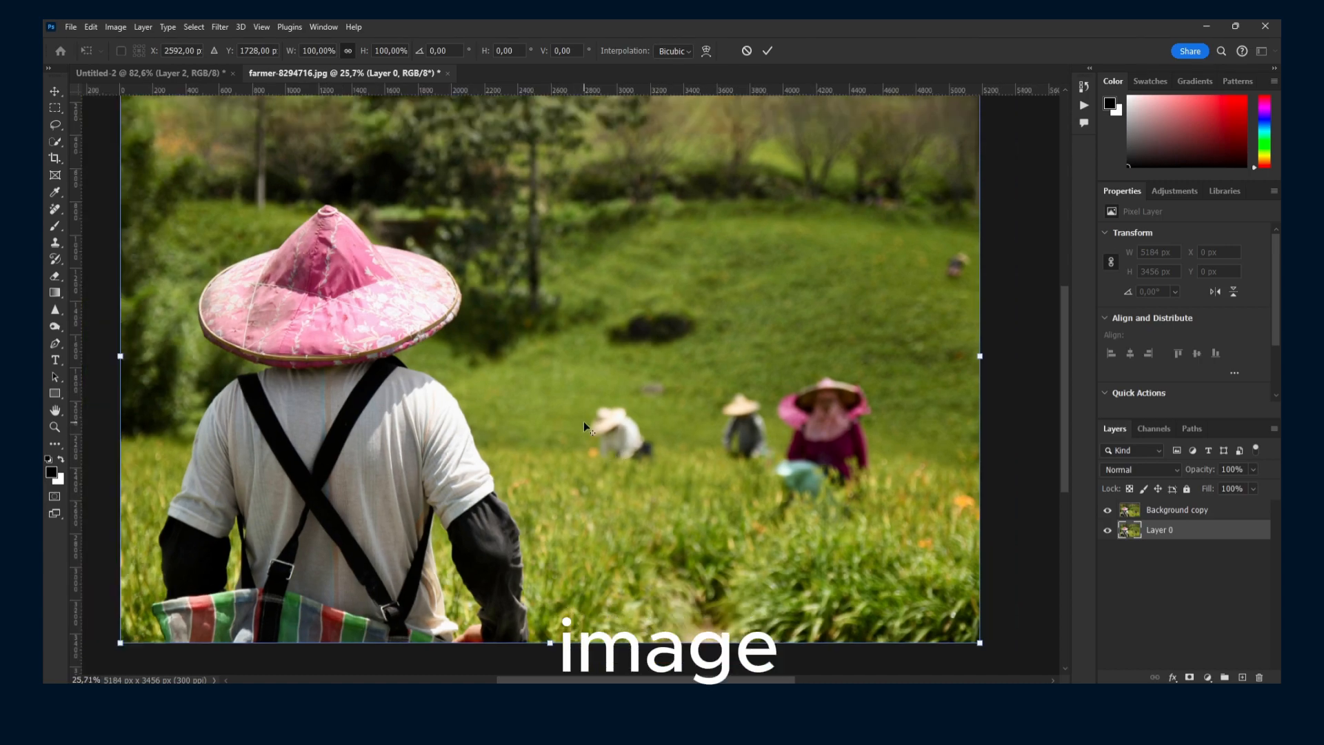
scroll(584, 421, "up", 1)
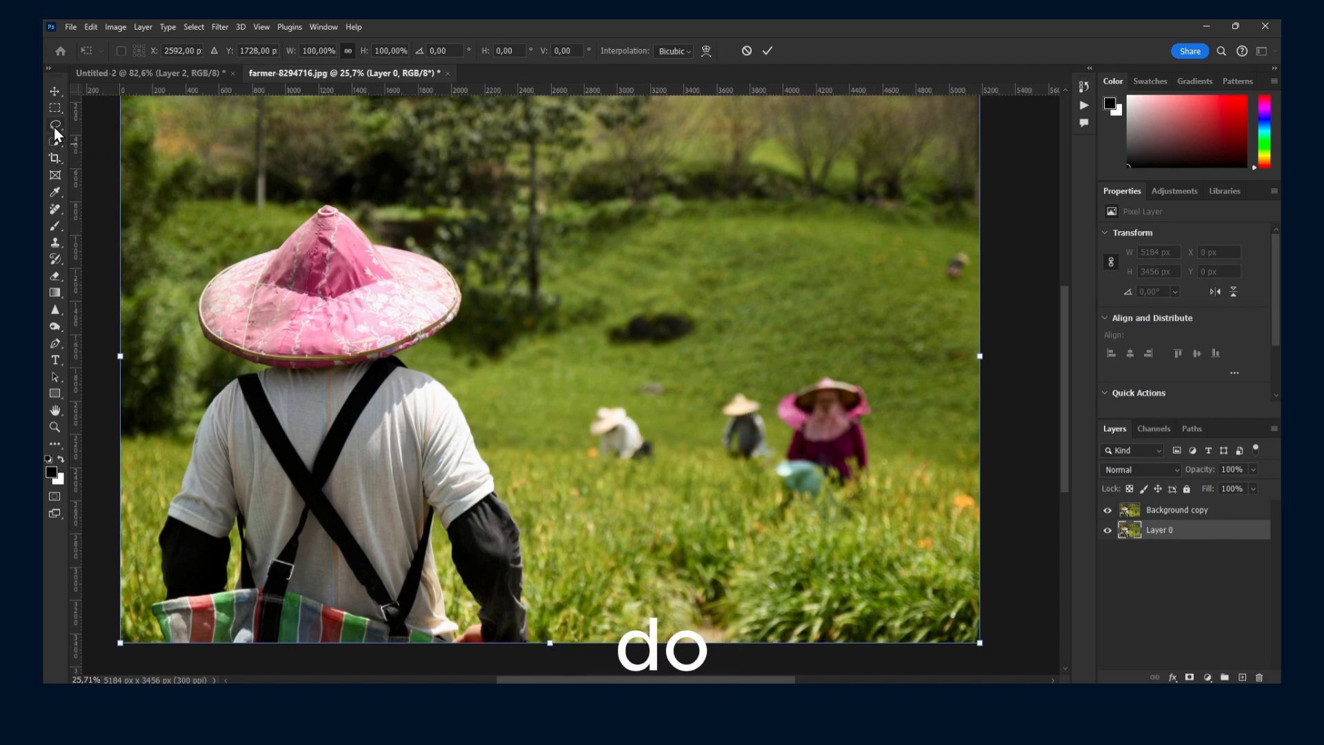
Draw a freehand Lasso selection of about 517 by 390 px around the crouching farmer in white.
left_click(55, 109)
right_click(55, 108)
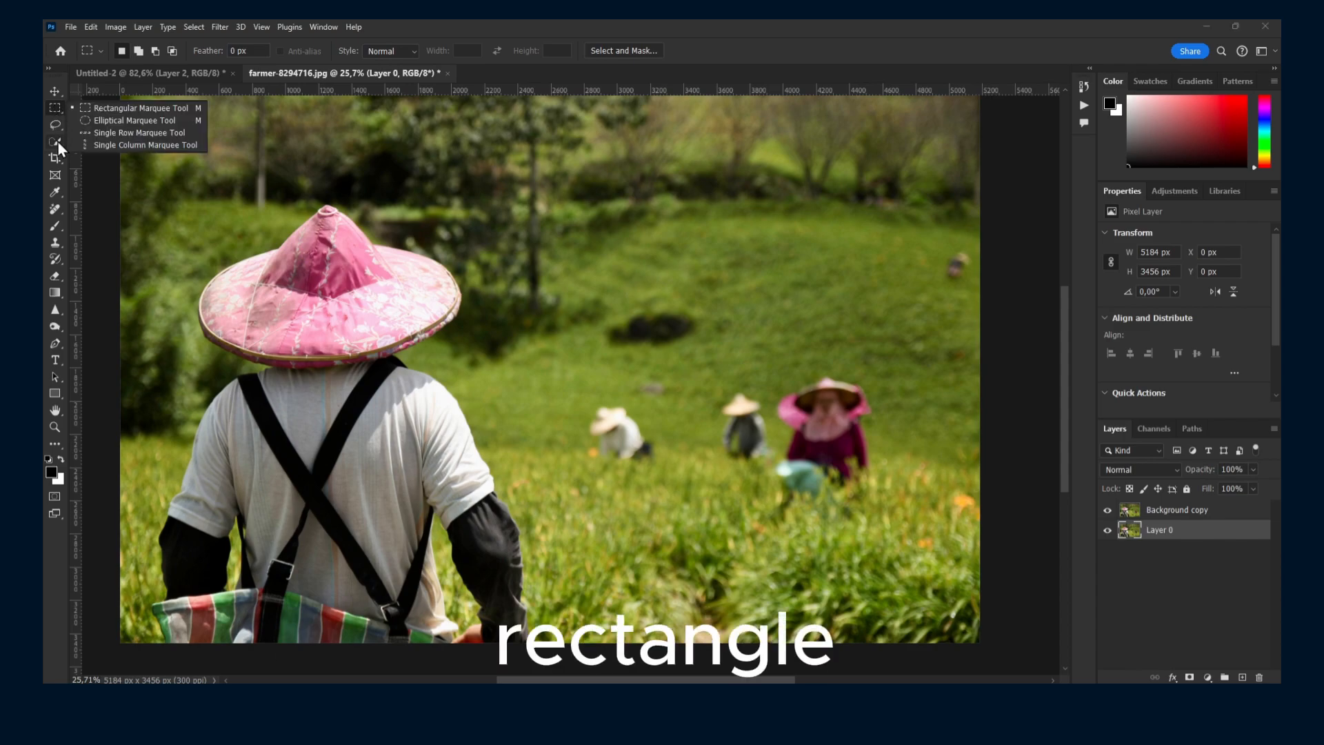
left_click(57, 142)
left_click(57, 131)
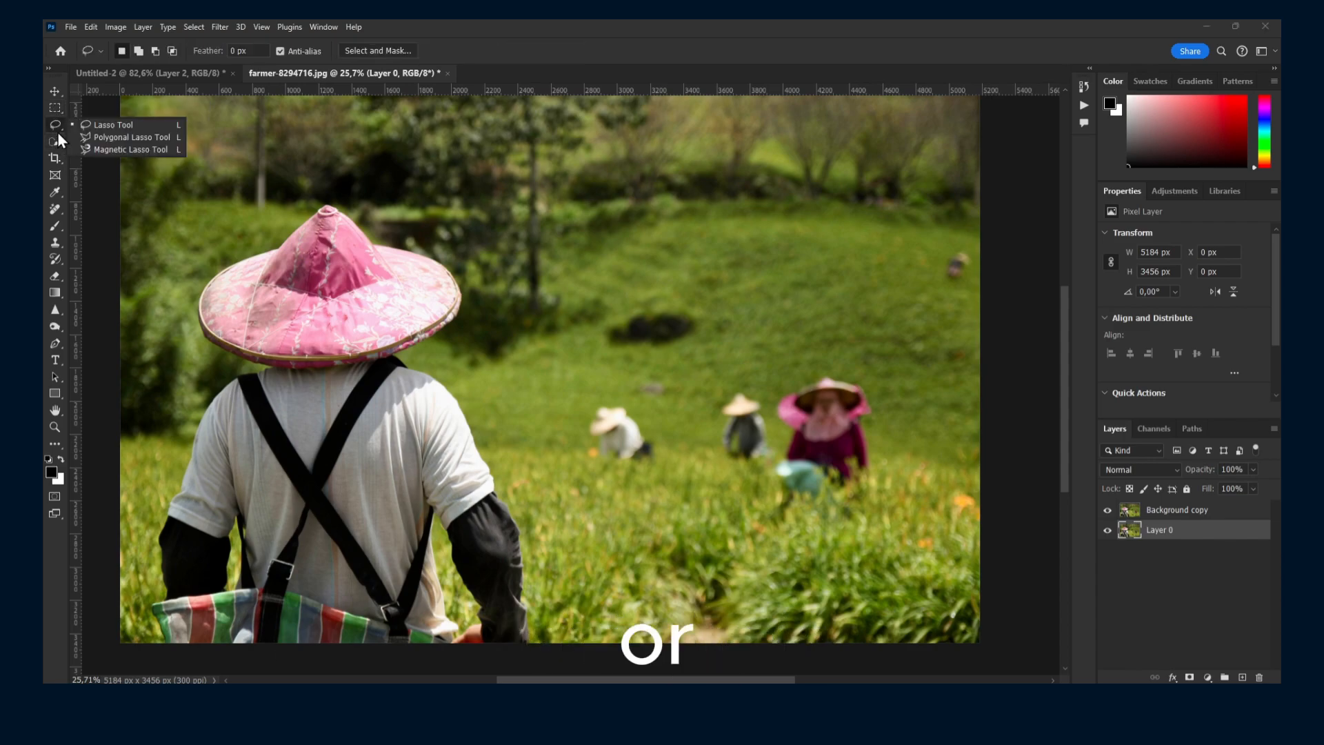
left_click(85, 126)
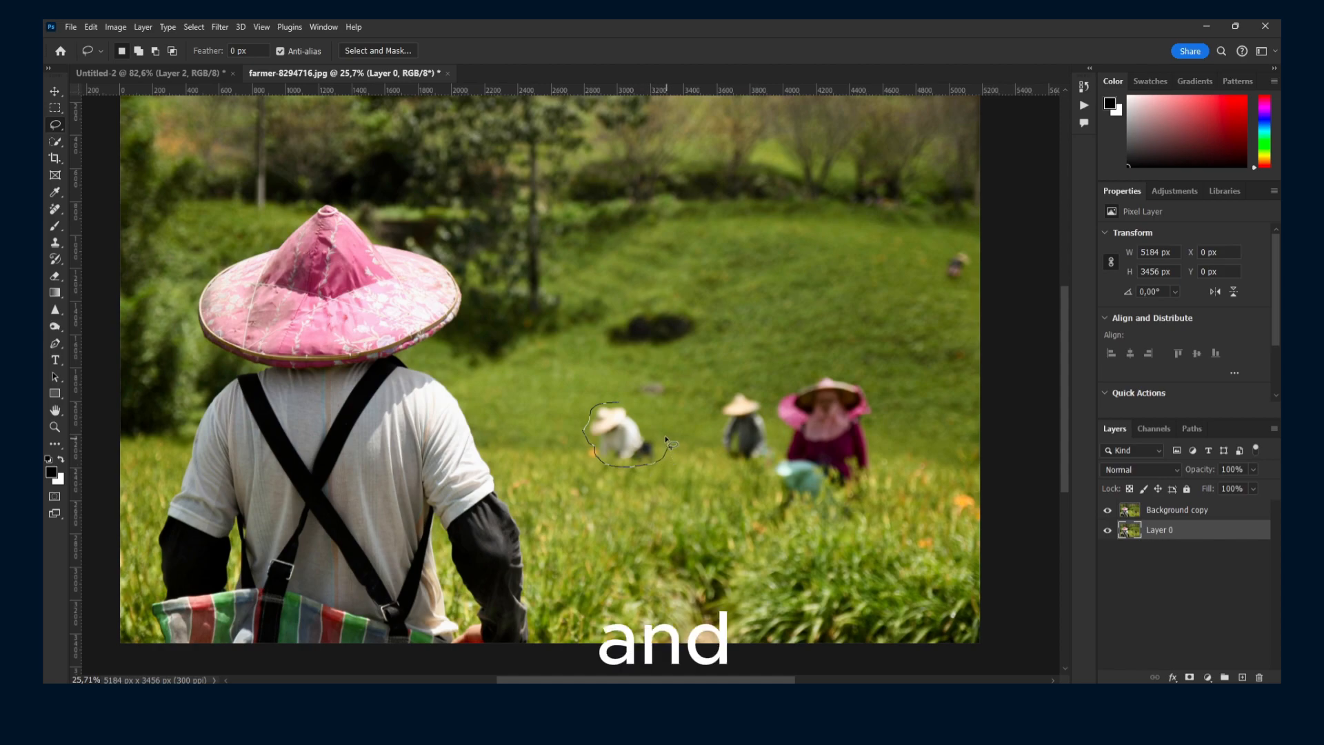
left_click_drag(585, 442, 599, 466)
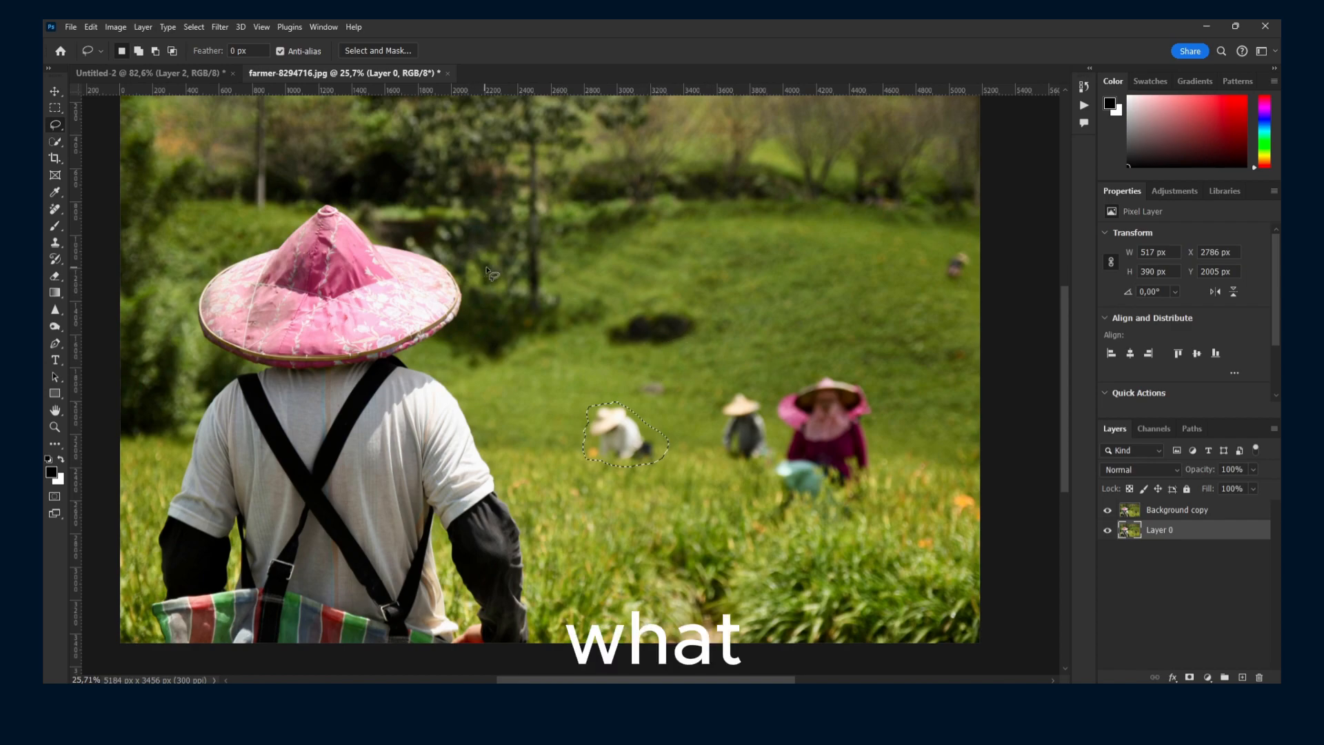
Open Content-Aware Fill for the selected farmer and widen the preview area.
left_click(91, 29)
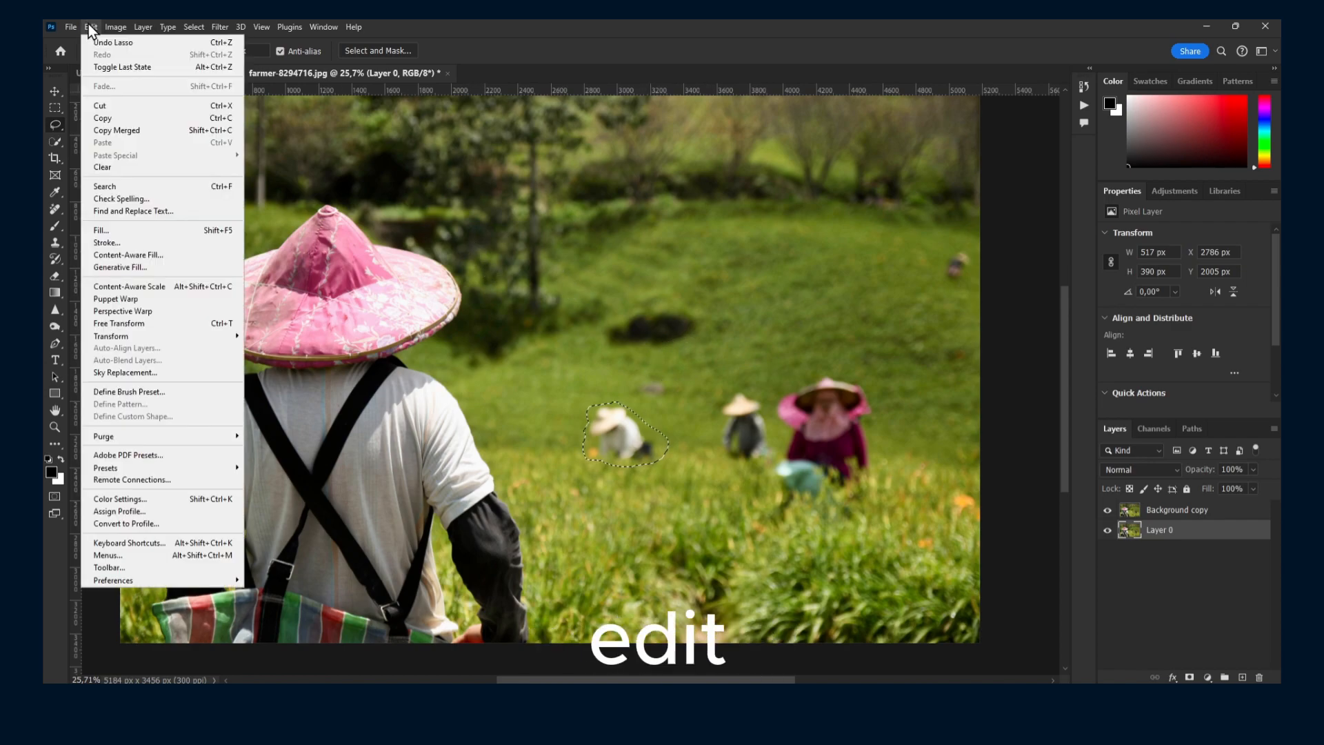
left_click(150, 257)
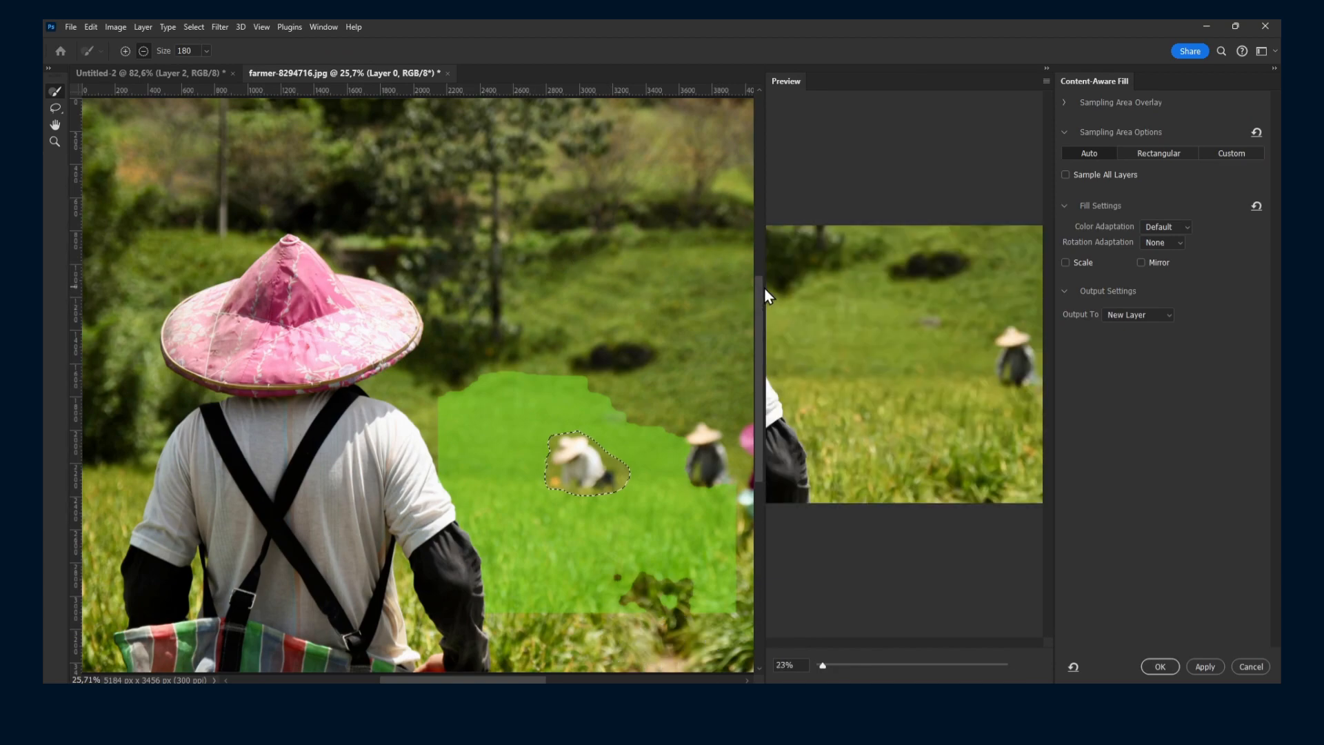
left_click_drag(765, 289, 688, 296)
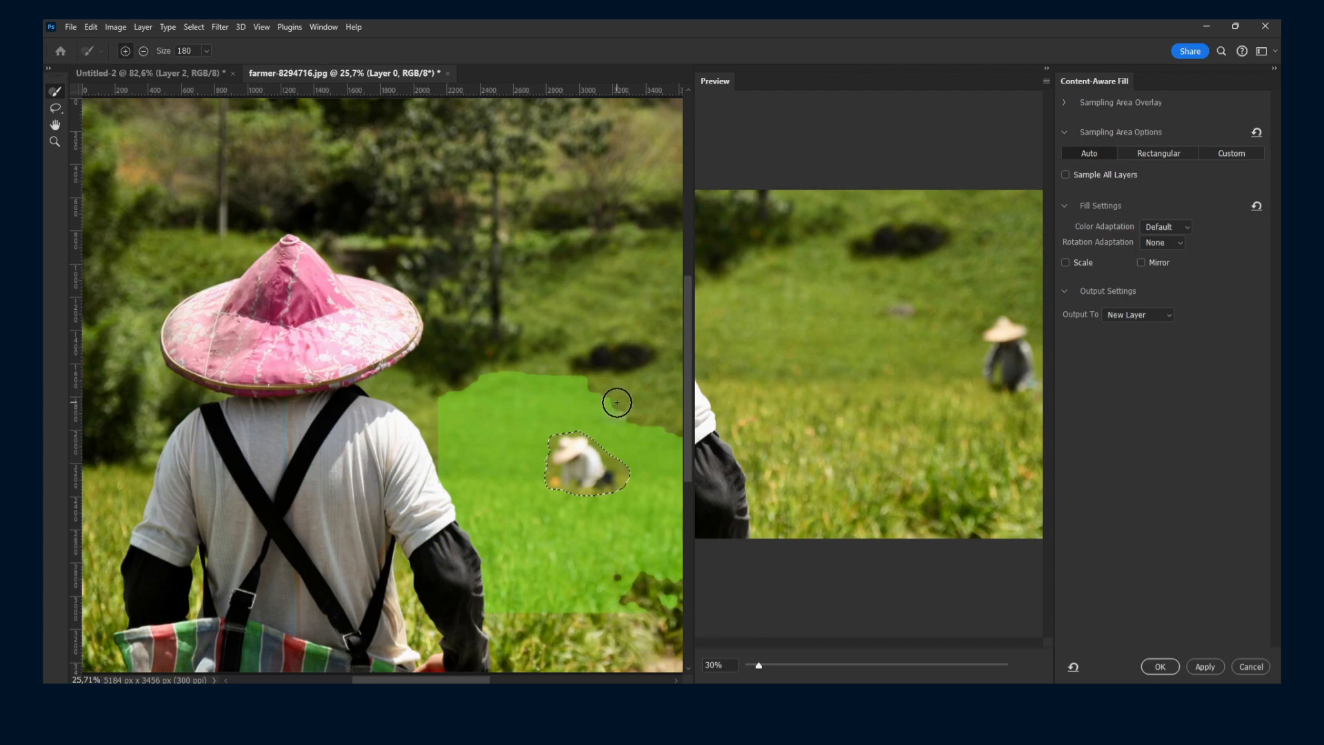
Use the Sampling Brush to add a patch above the selected farmer to the sampling area and subtract the spot around the small rock.
key("alt")
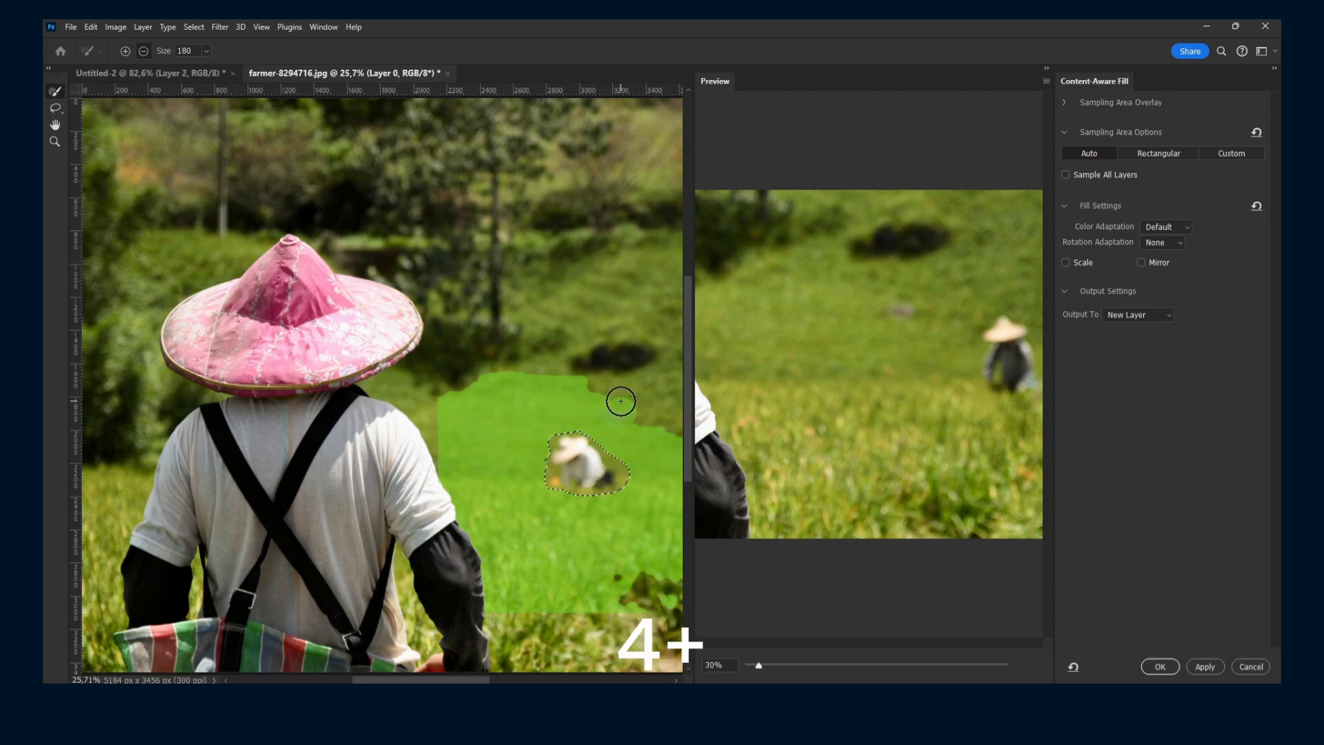
left_click(123, 50)
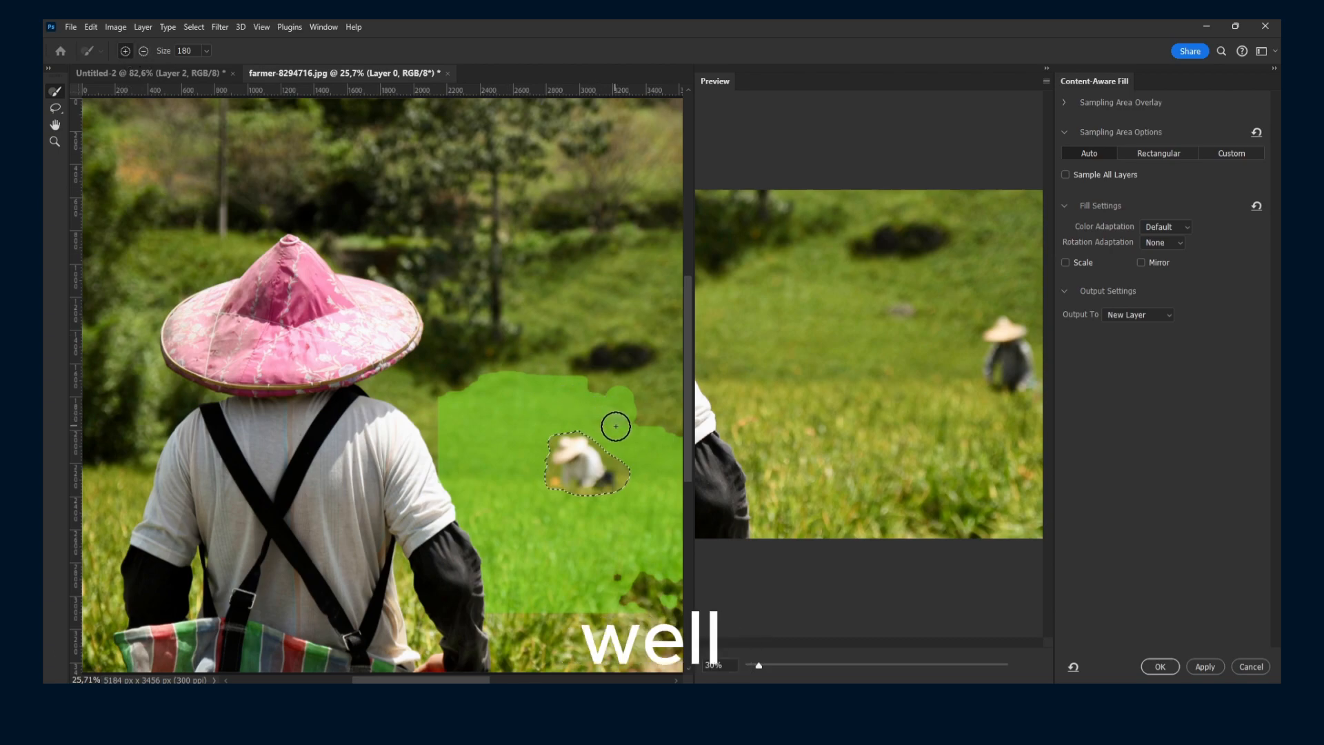
key("alt")
left_click_drag(620, 415, 623, 417)
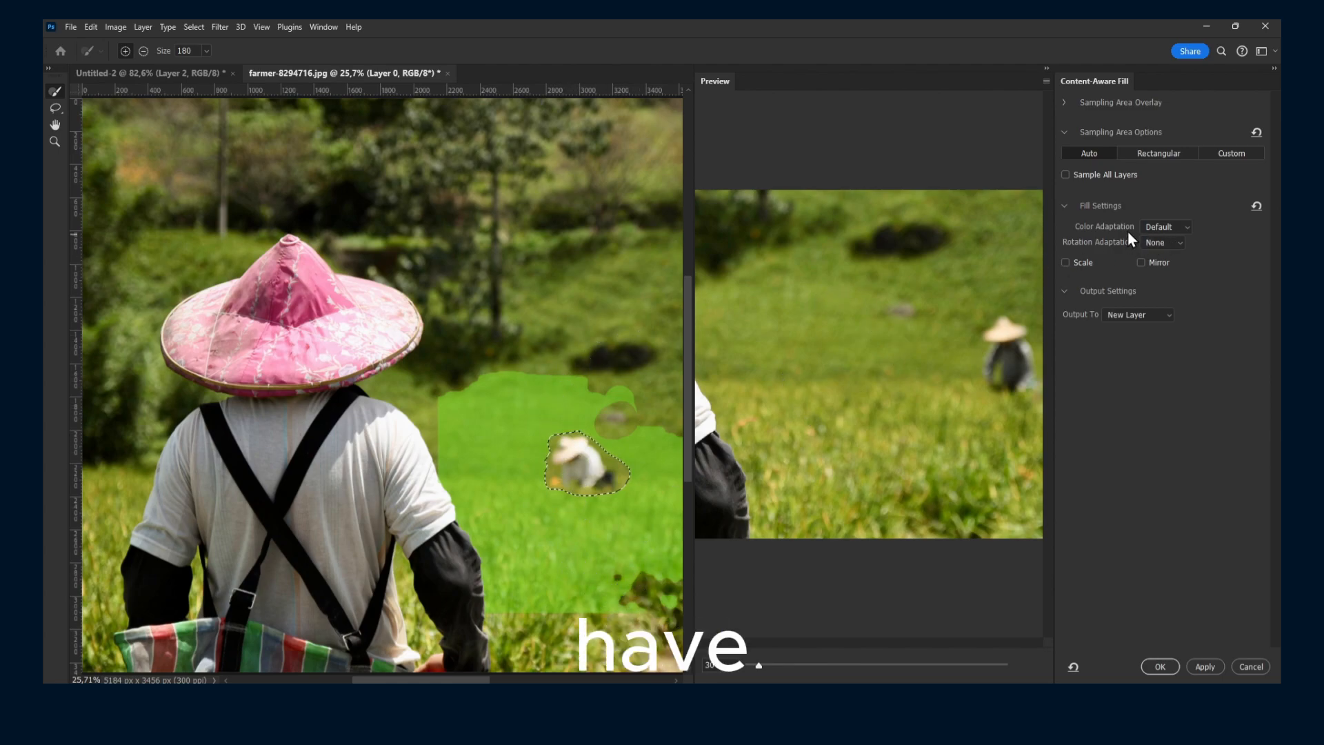
Set Color Adaptation to Very High and Rotation Adaptation to Medium in the fill settings, accepting the sampling warning.
left_click(1159, 230)
left_click(1162, 274)
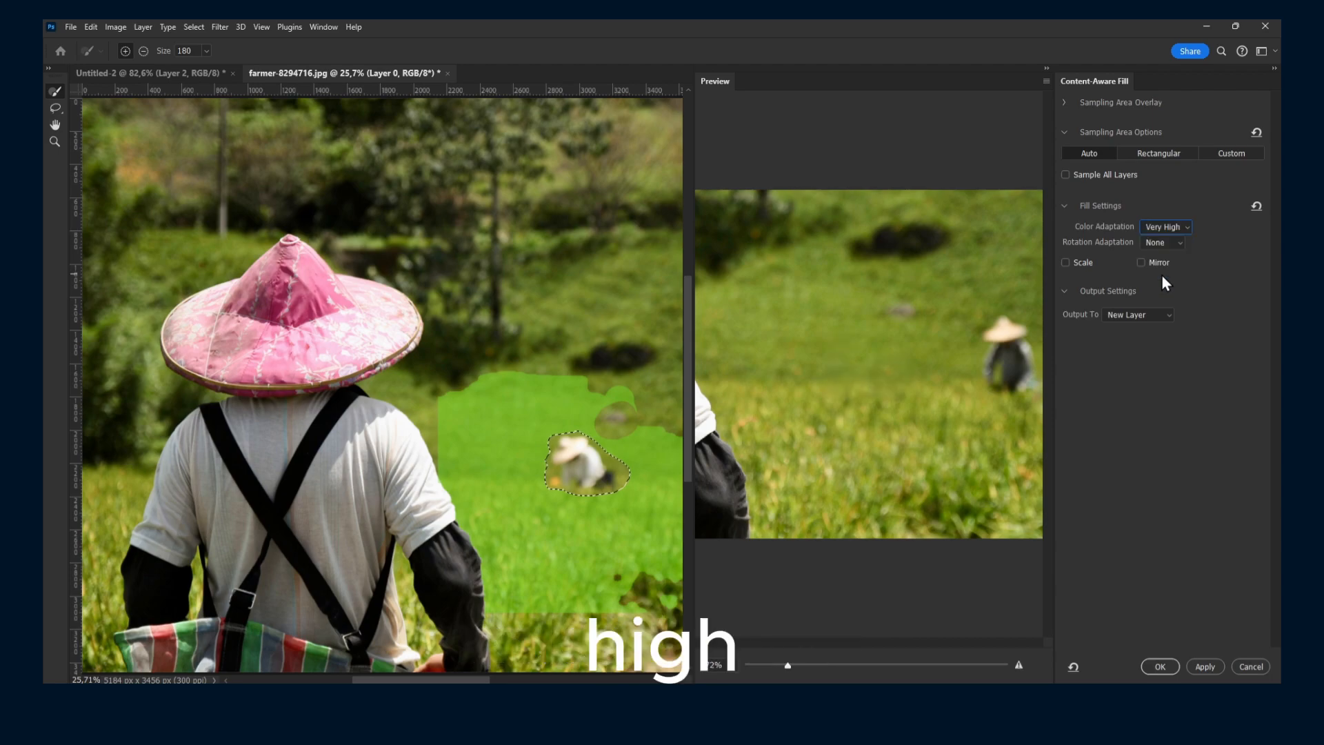
left_click(1163, 243)
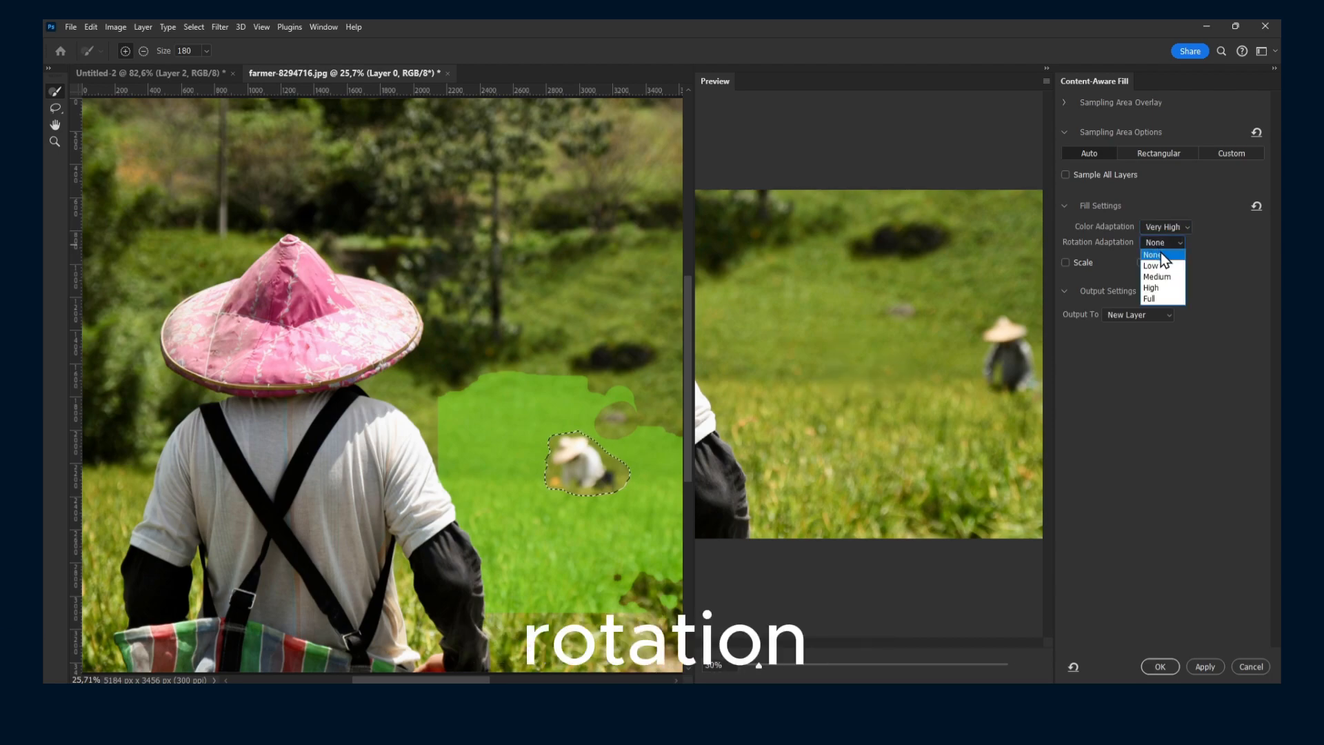
left_click(1166, 276)
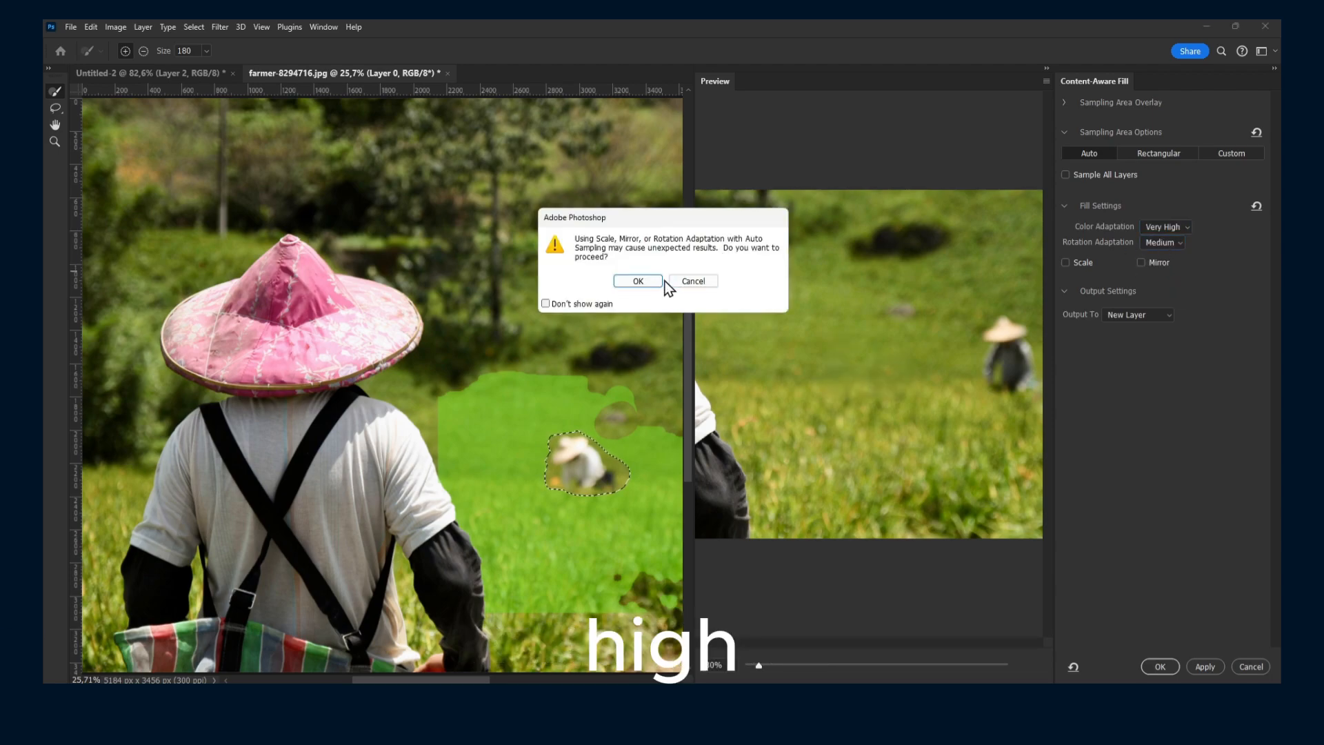
left_click(655, 280)
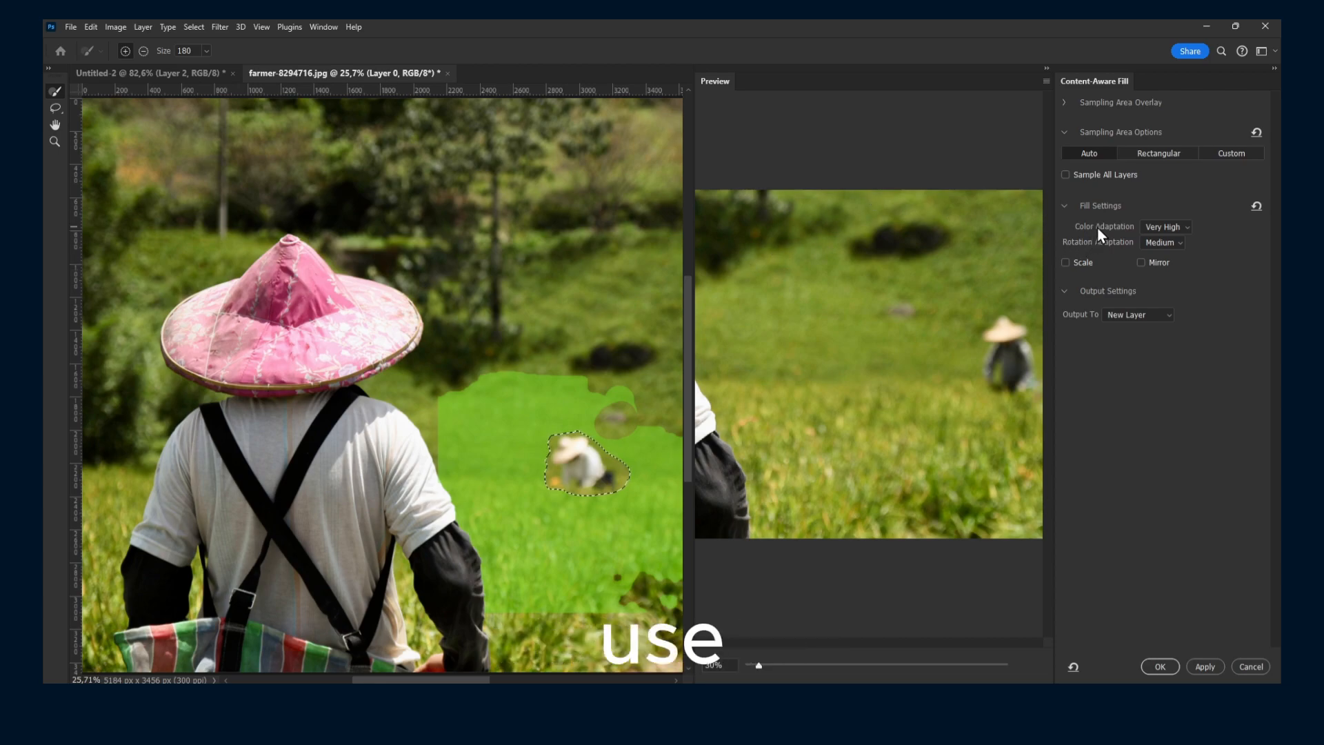
Enable Scale in the fill settings and try Mirror before turning it off again.
left_click(1066, 263)
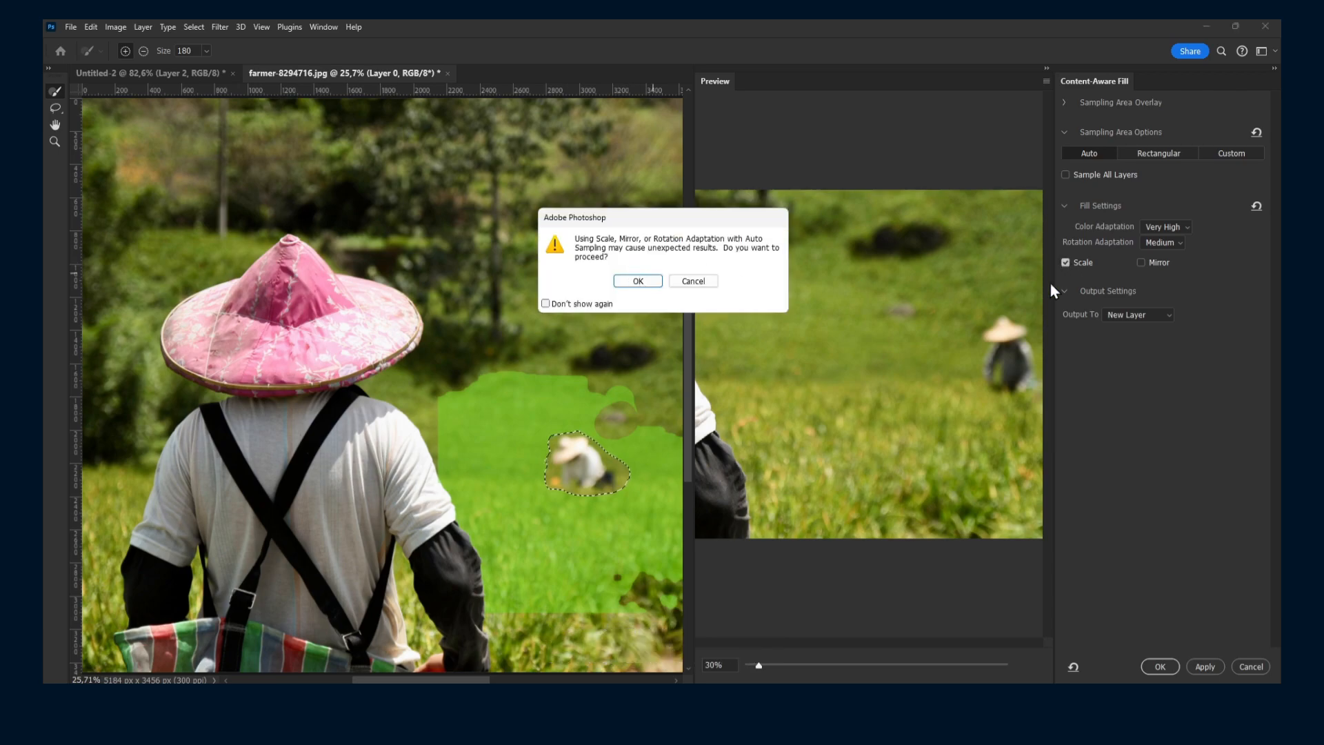
key("Return")
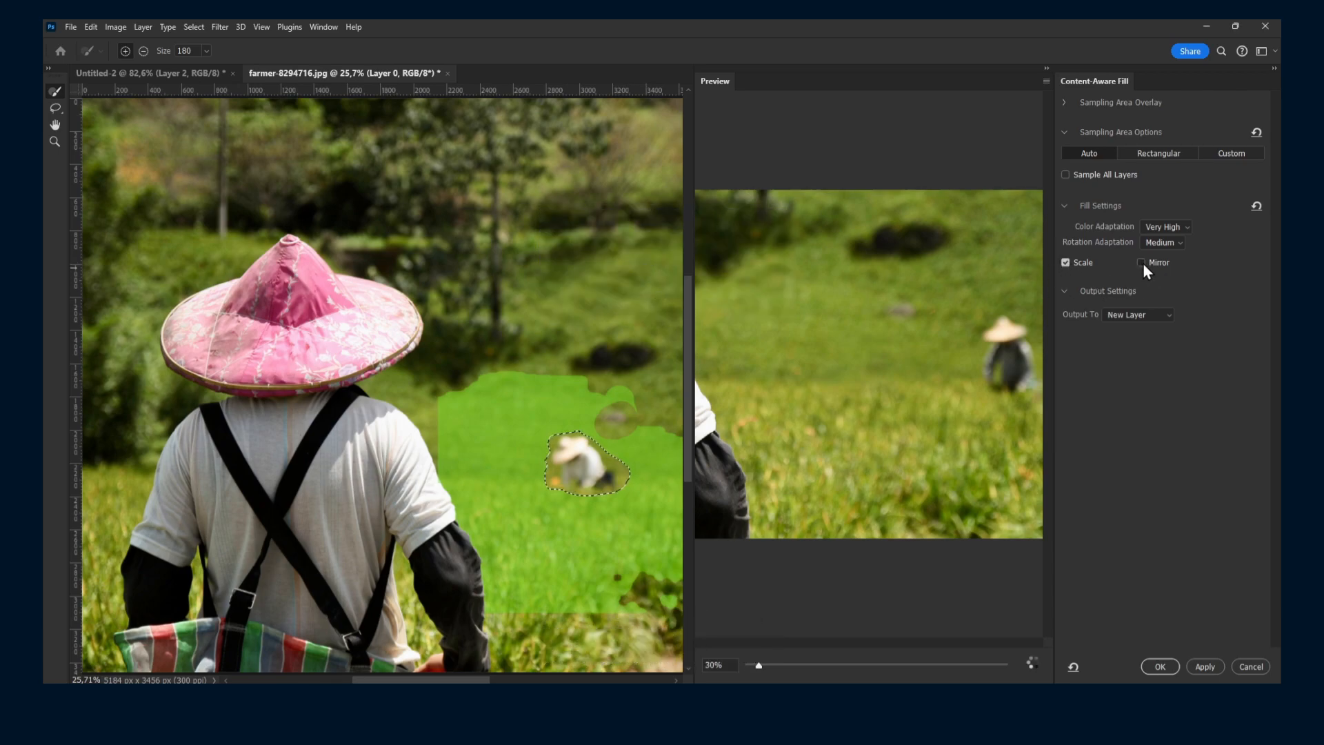
left_click(1141, 263)
left_click(625, 285)
left_click(1149, 262)
Try the Custom sampling option by painting a sampling area on the grass around the farmer, and cancel Content-Aware Fill.
left_click(1152, 157)
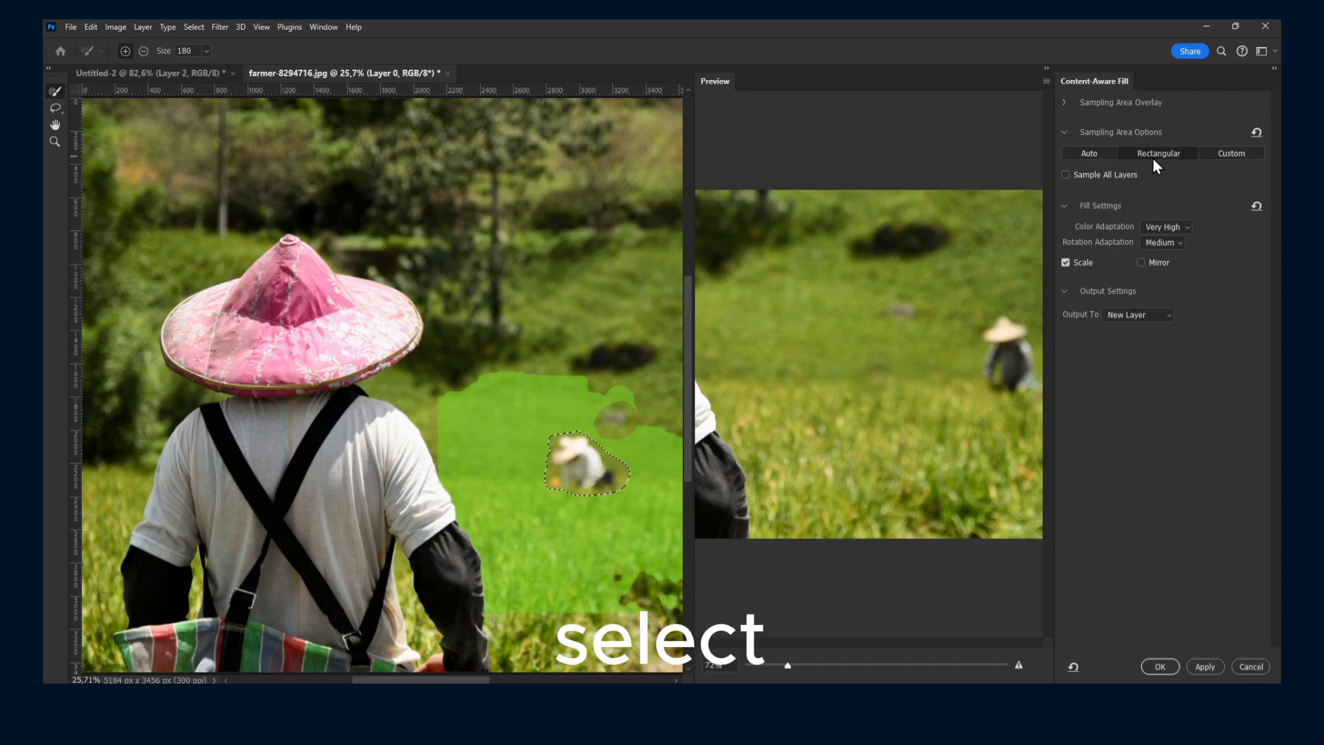
left_click(1230, 157)
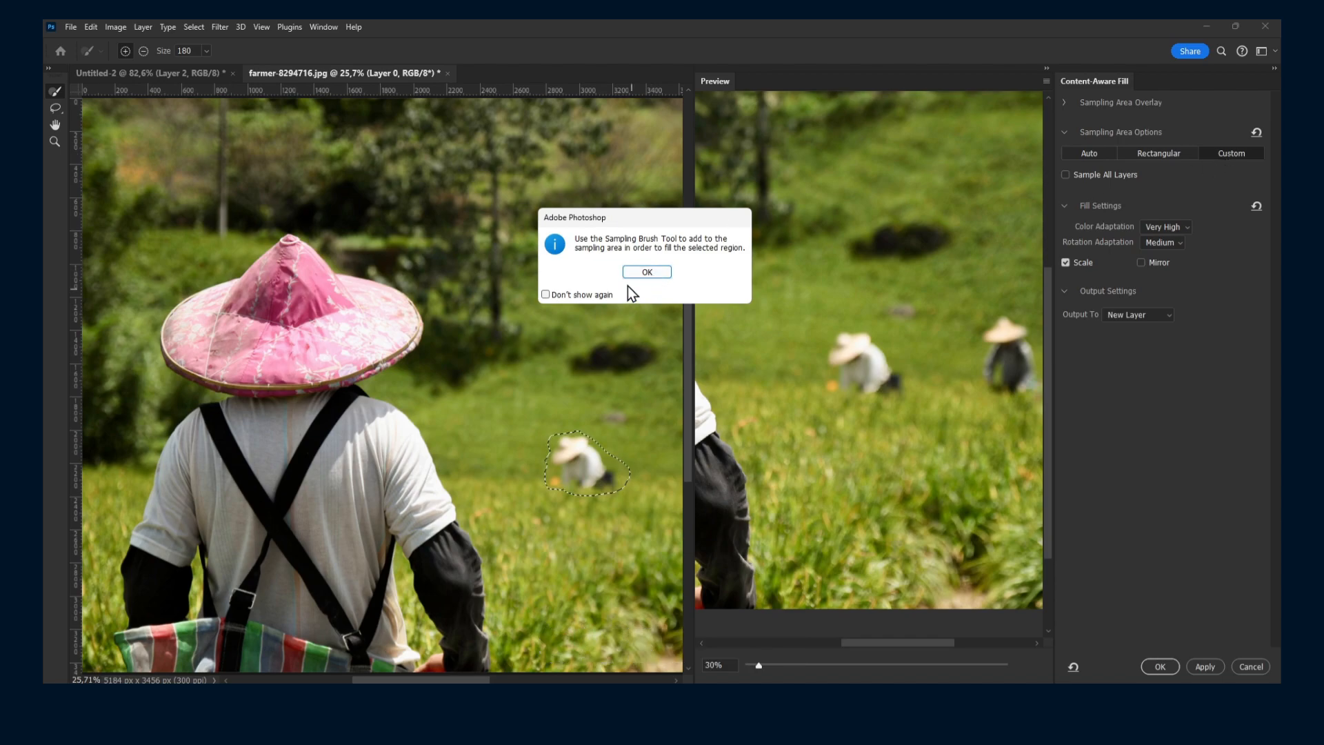
left_click(631, 273)
mouse_move(529, 353)
left_mouse_down()
mouse_move(541, 392)
mouse_move(571, 417)
mouse_move(522, 474)
mouse_move(564, 489)
left_mouse_up()
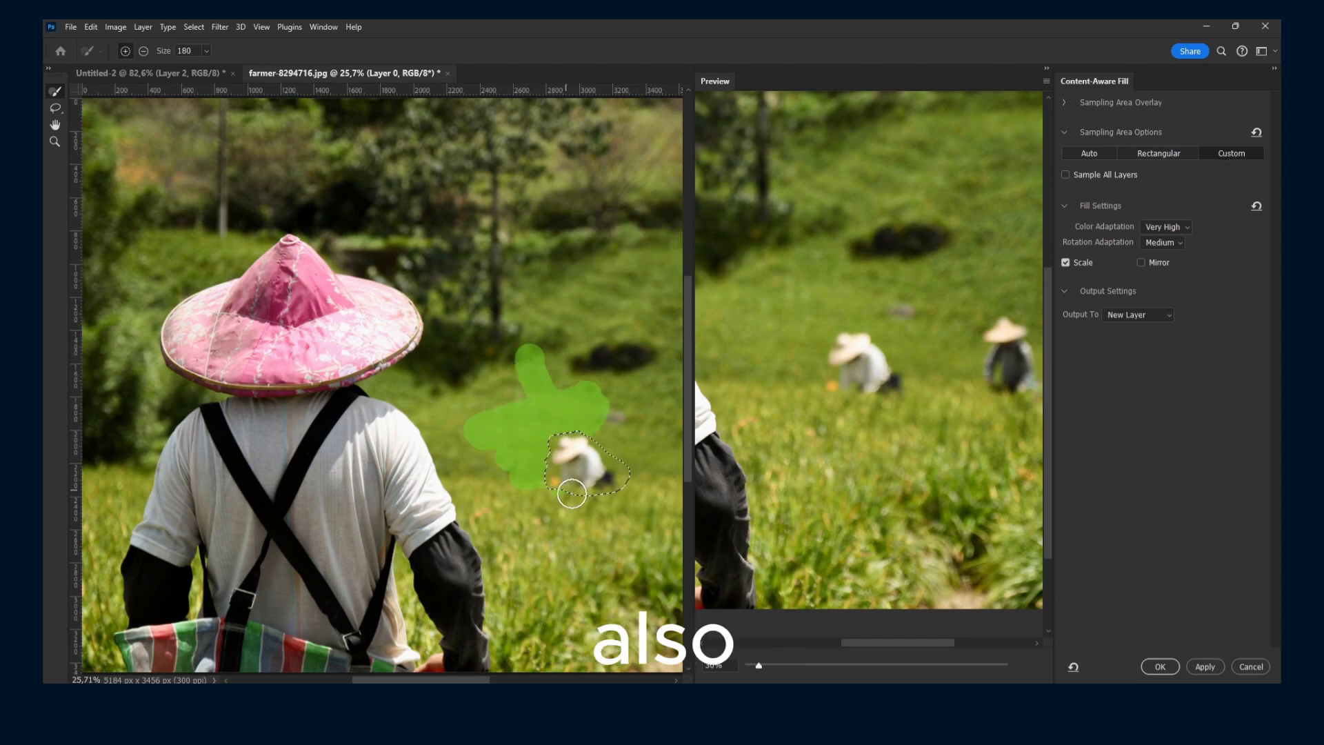
mouse_move(637, 408)
left_mouse_down()
mouse_move(620, 425)
mouse_move(660, 473)
mouse_move(528, 500)
left_mouse_up()
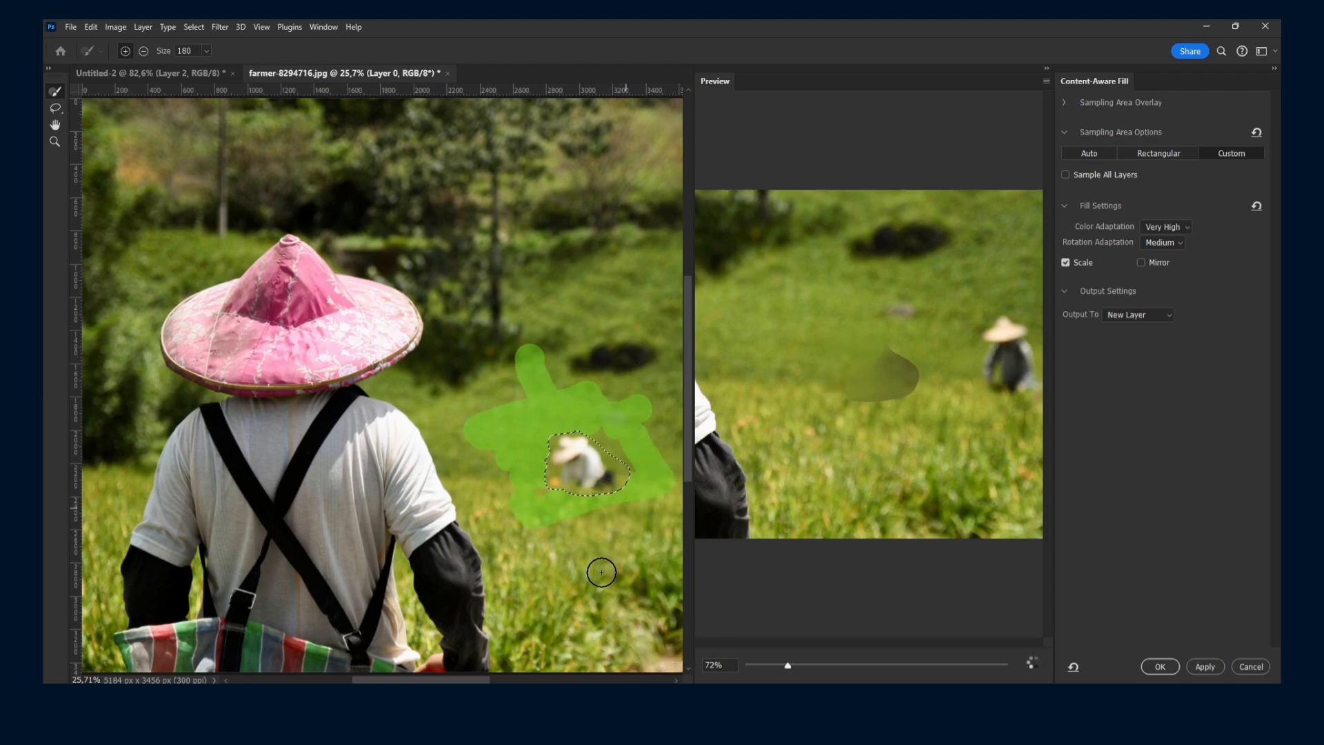
mouse_move(652, 503)
left_mouse_down()
mouse_move(636, 526)
mouse_move(591, 532)
left_mouse_up()
left_click_drag(622, 421, 627, 461)
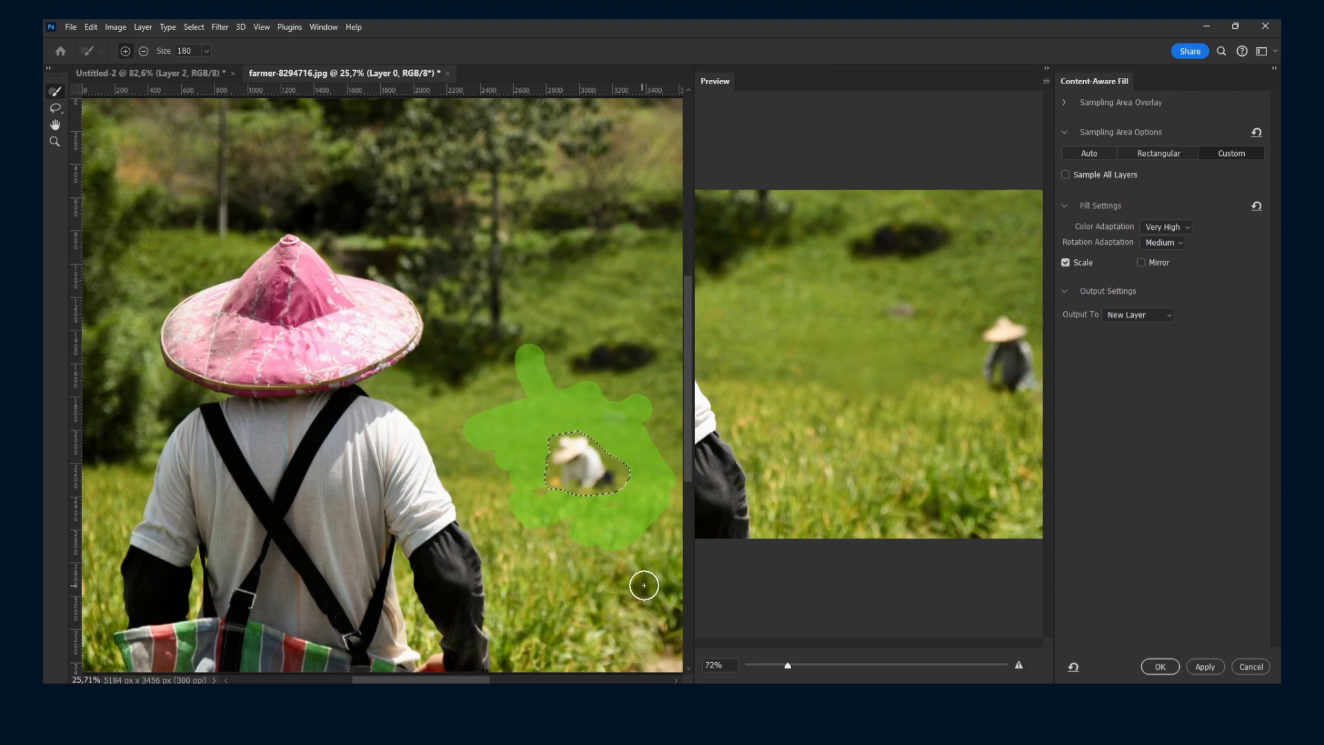
left_click_drag(758, 665, 754, 668)
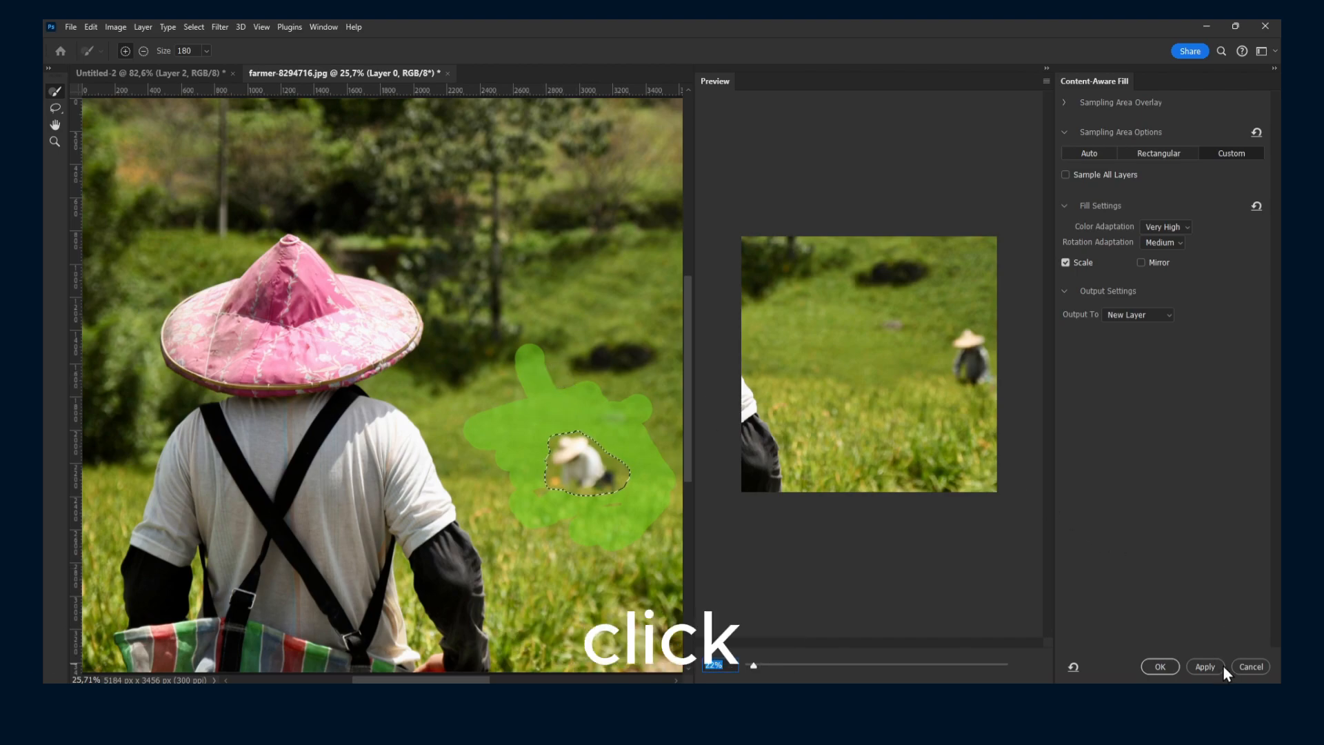
left_click(1250, 666)
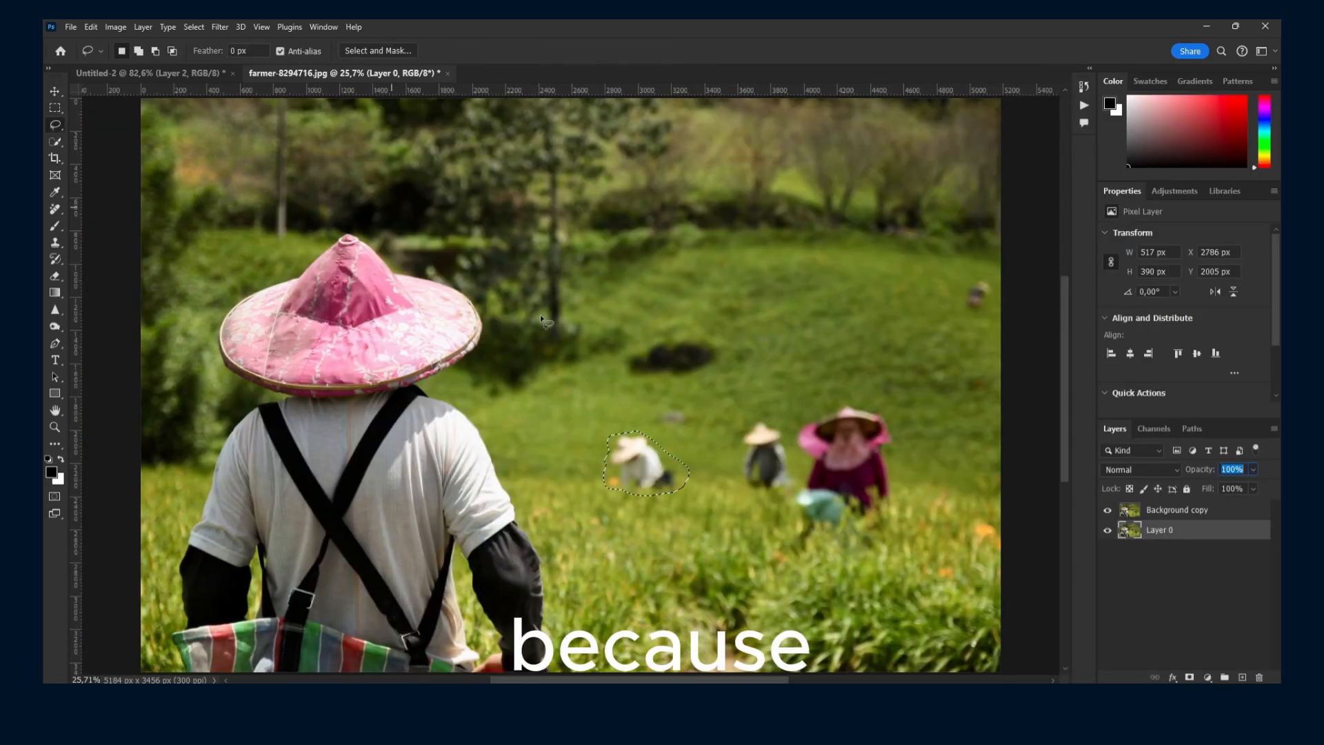
Fill the farmer selection on Layer 0 with Content-Aware contents, using Color Adaptation, Normal blending and 100% opacity.
left_click(90, 26)
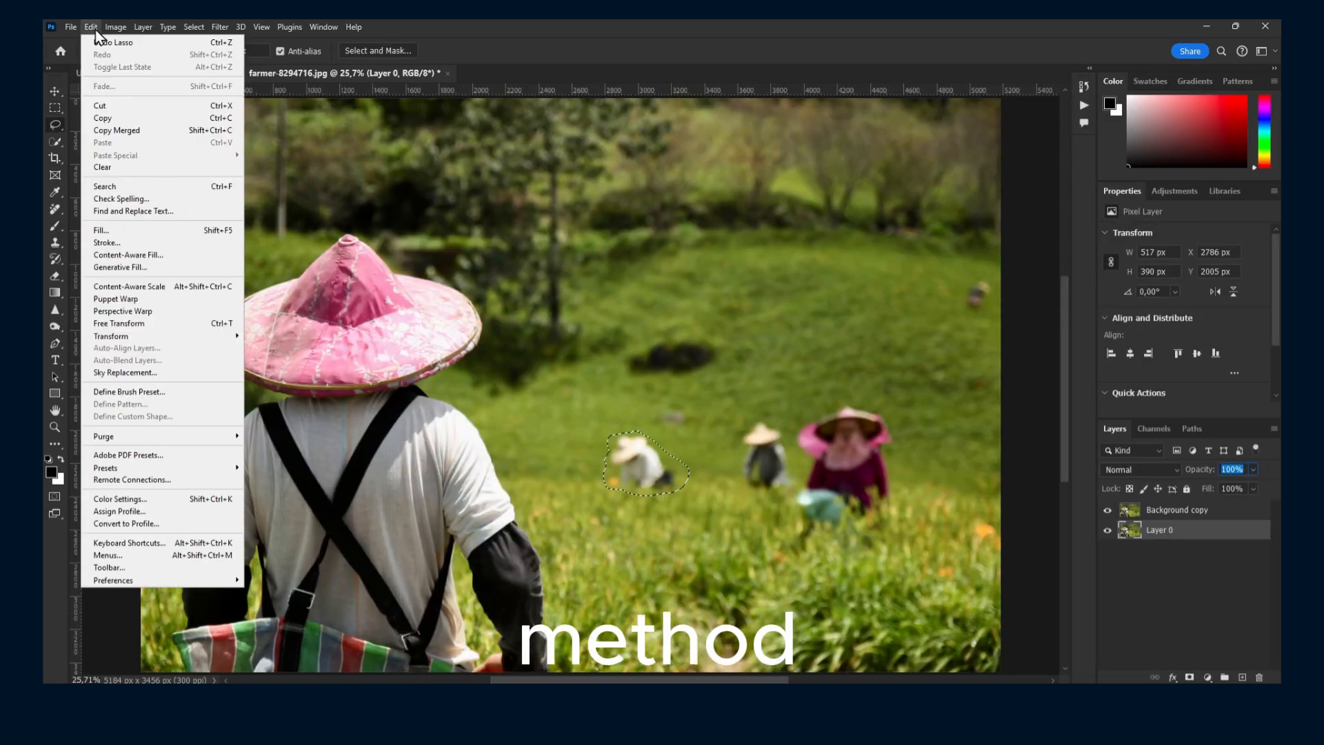
left_click(103, 230)
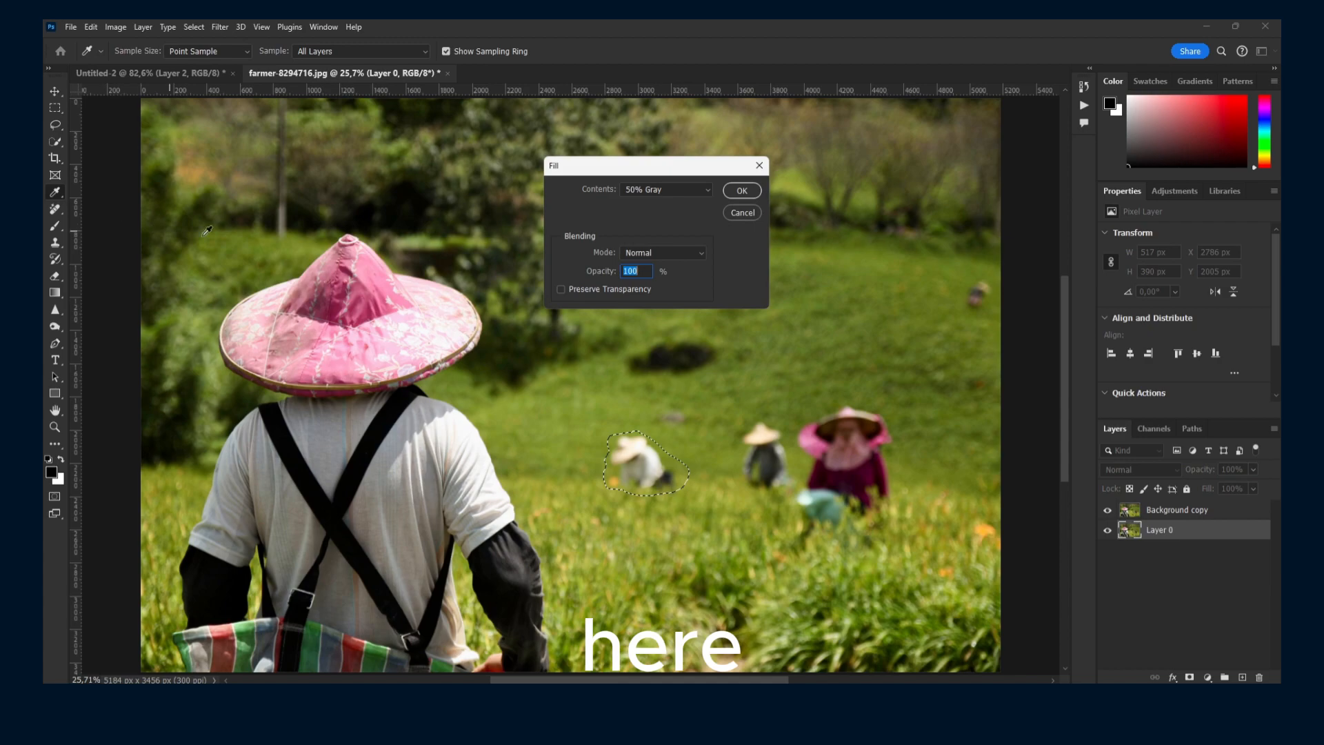
left_click(638, 192)
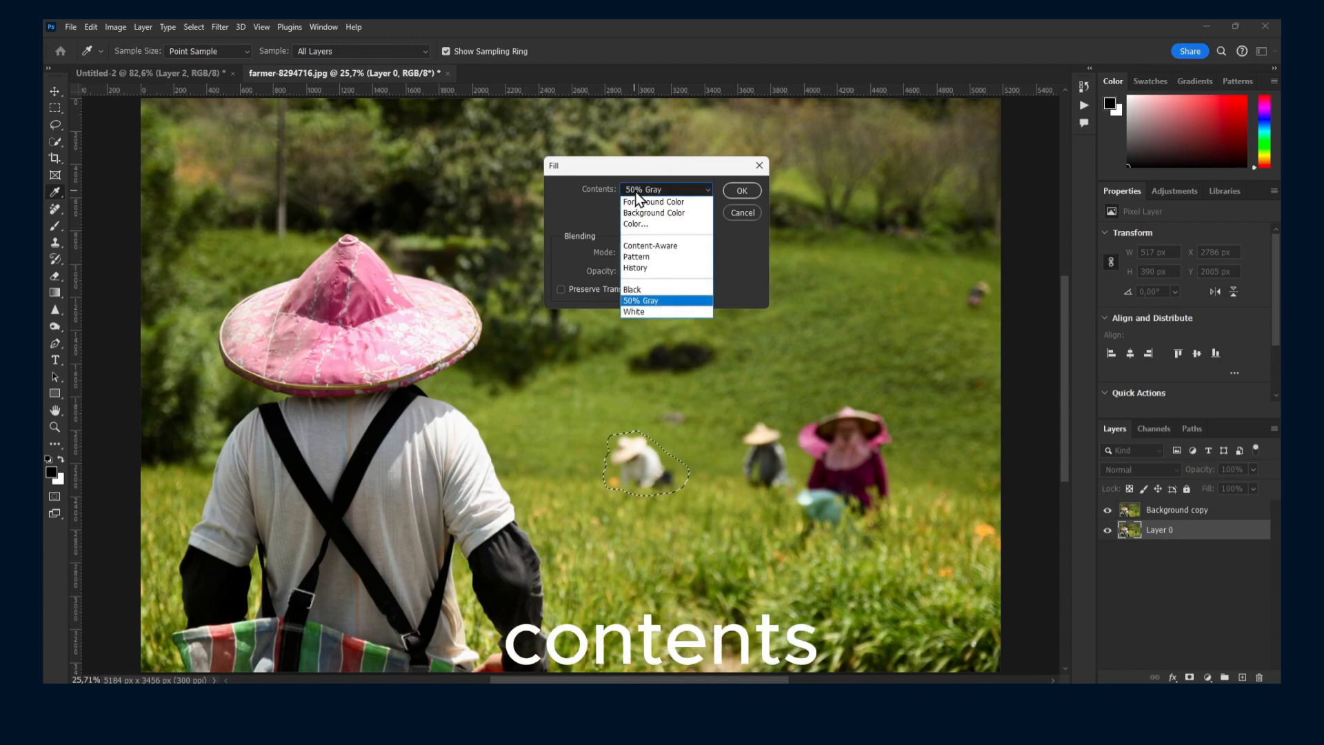
left_click(640, 246)
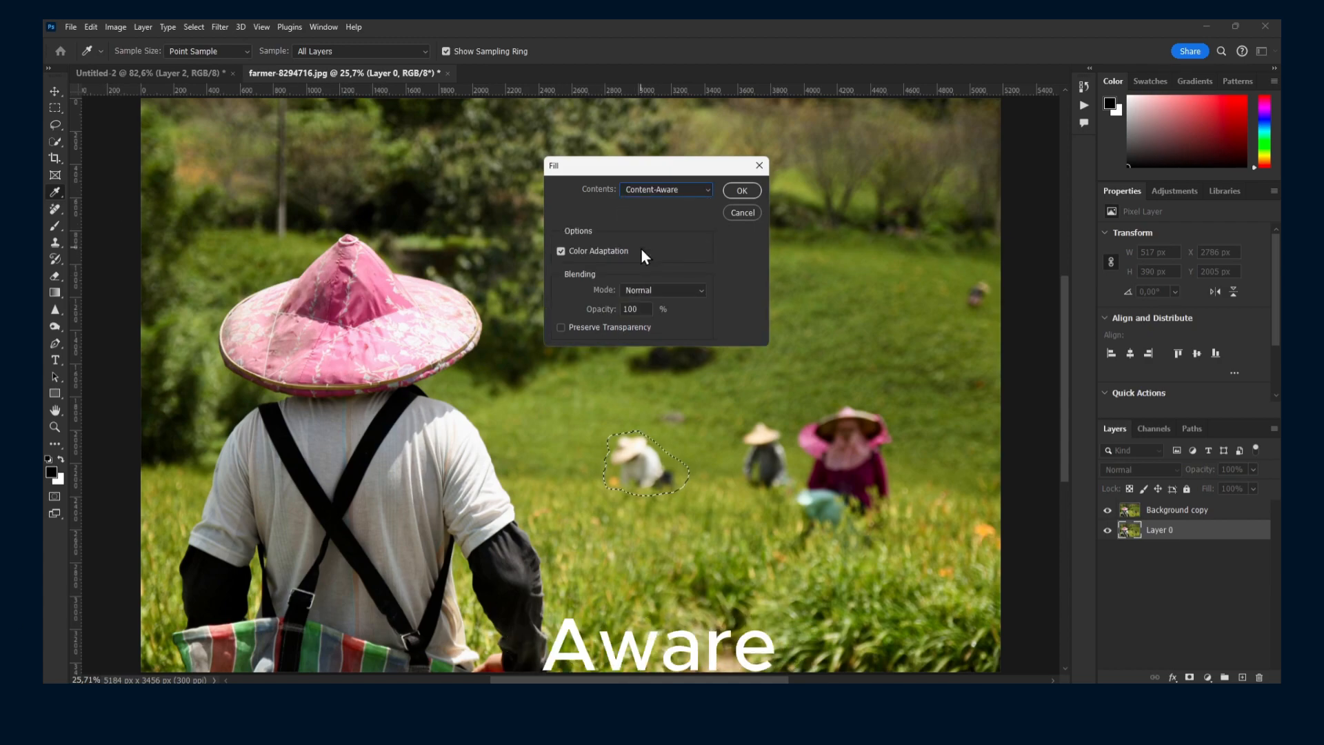
left_click_drag(668, 173, 516, 138)
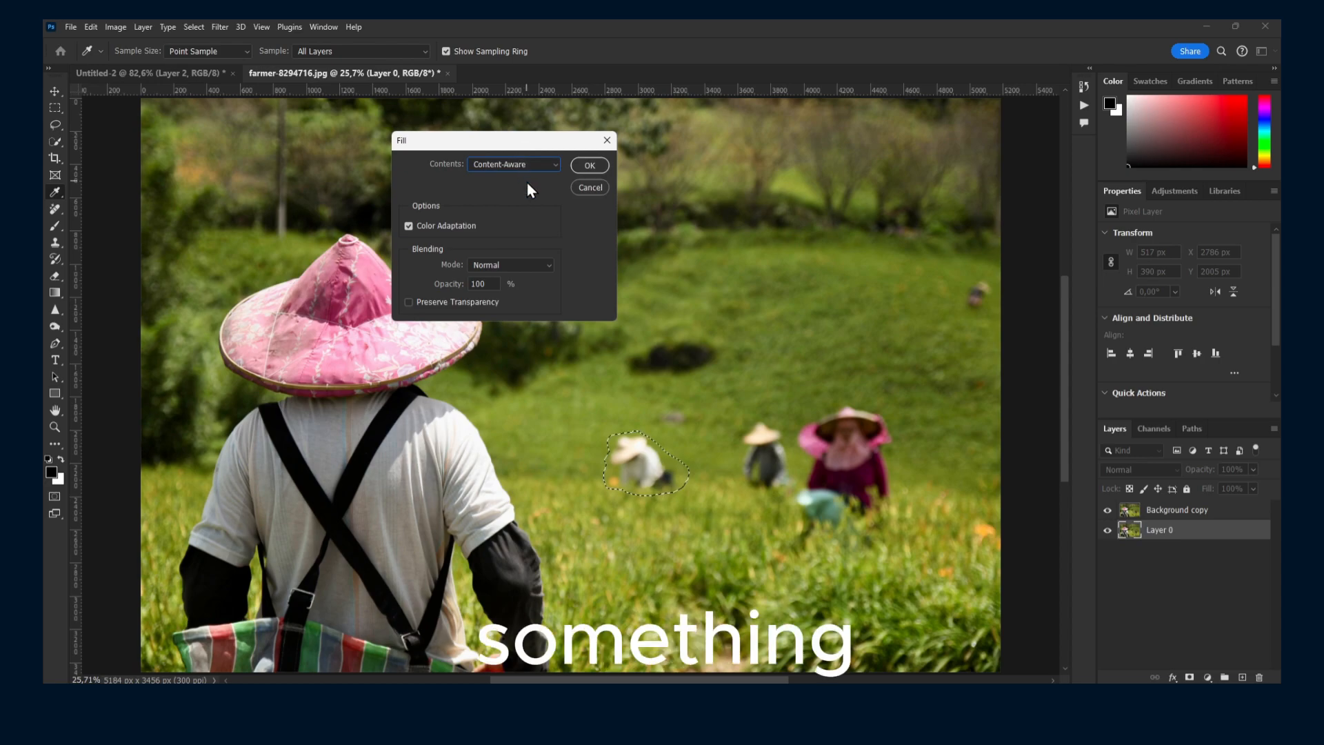
left_click(91, 27)
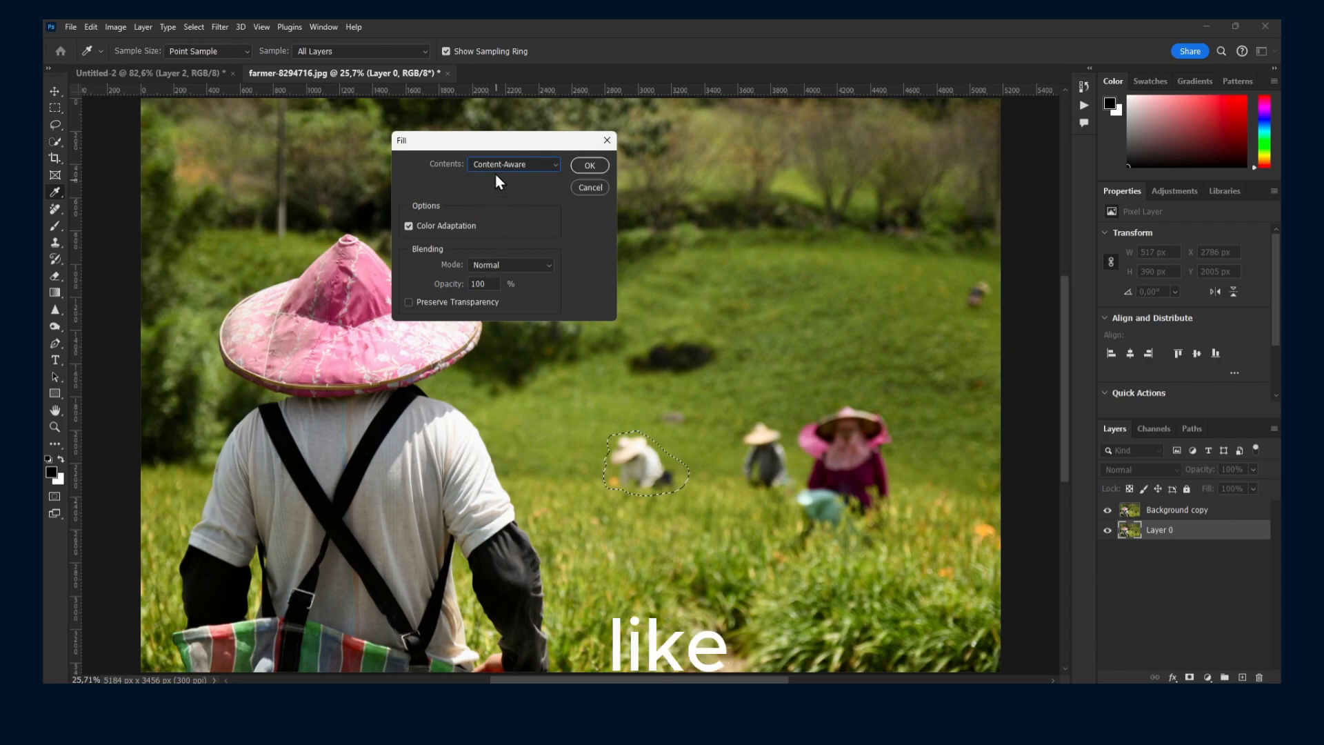
left_click(502, 164)
left_click(491, 218)
left_click(493, 267)
left_click(494, 269)
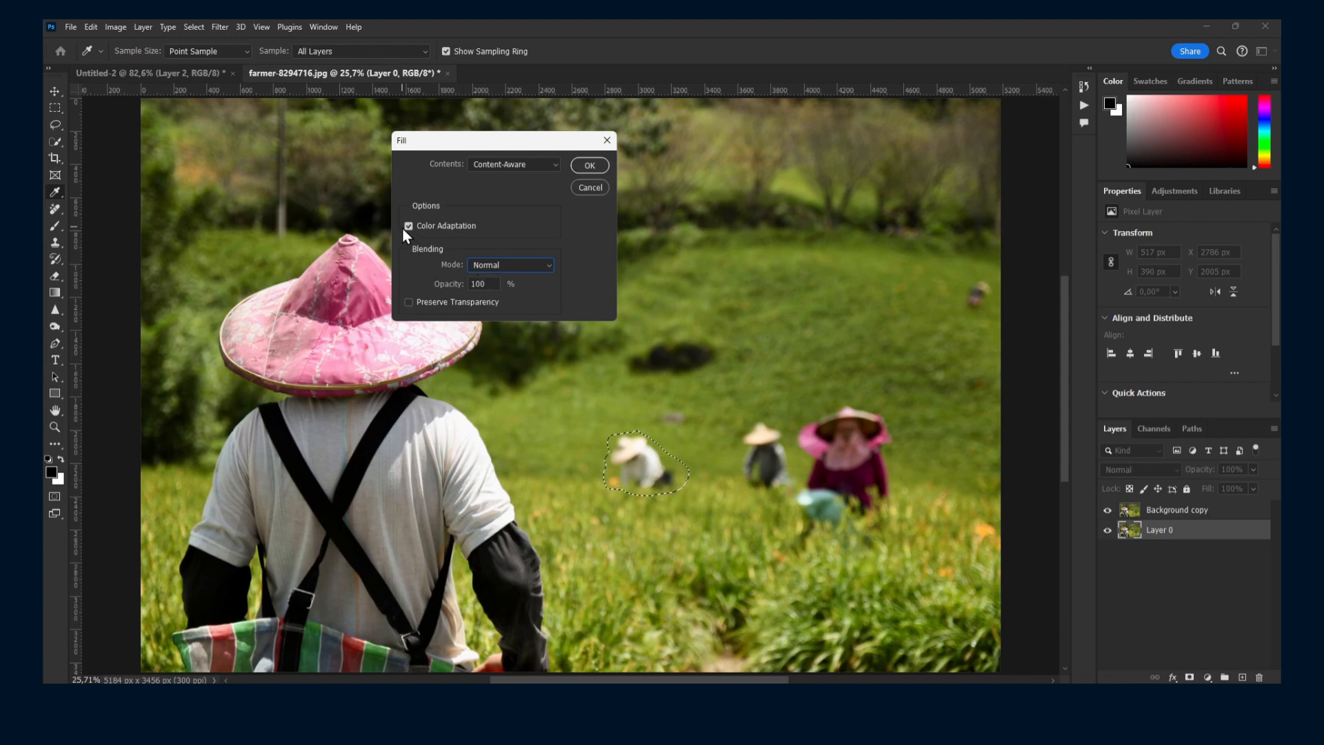
left_click(591, 167)
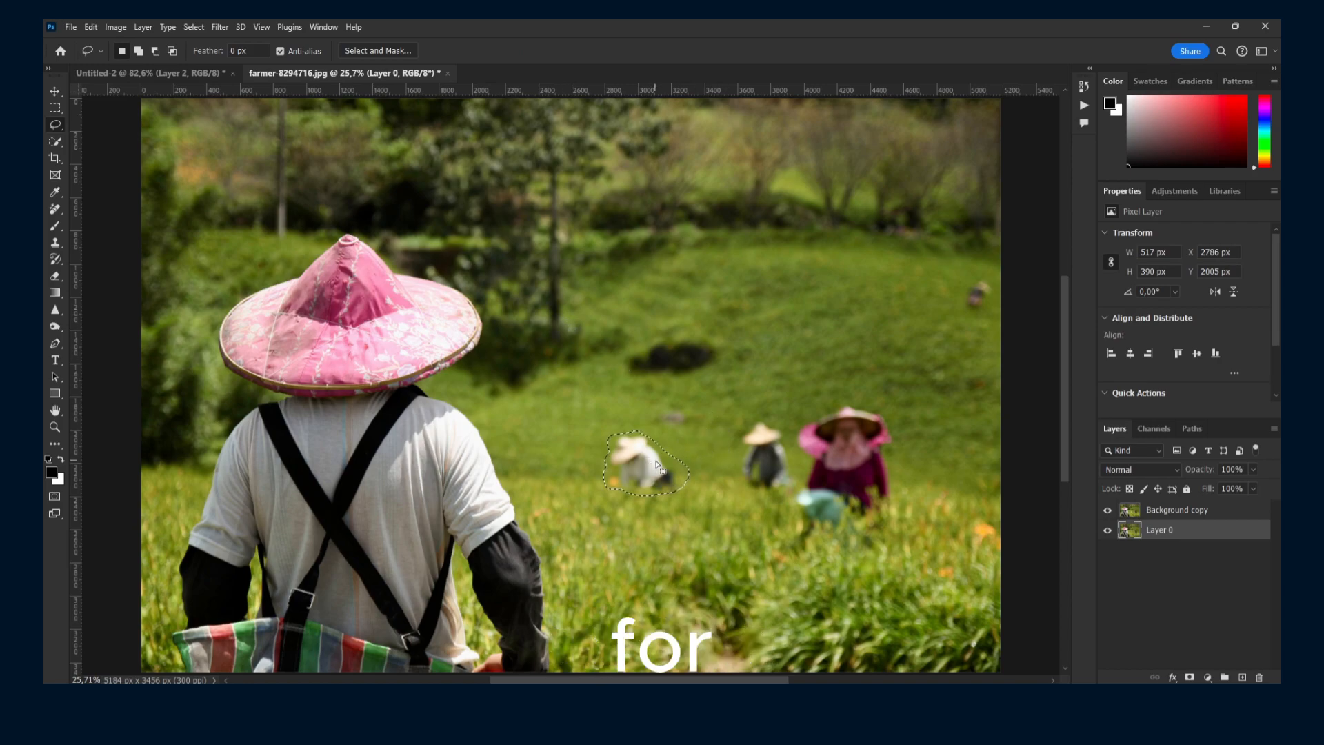
Clear the selected farmer area on the Background copy layer.
left_click(1151, 516)
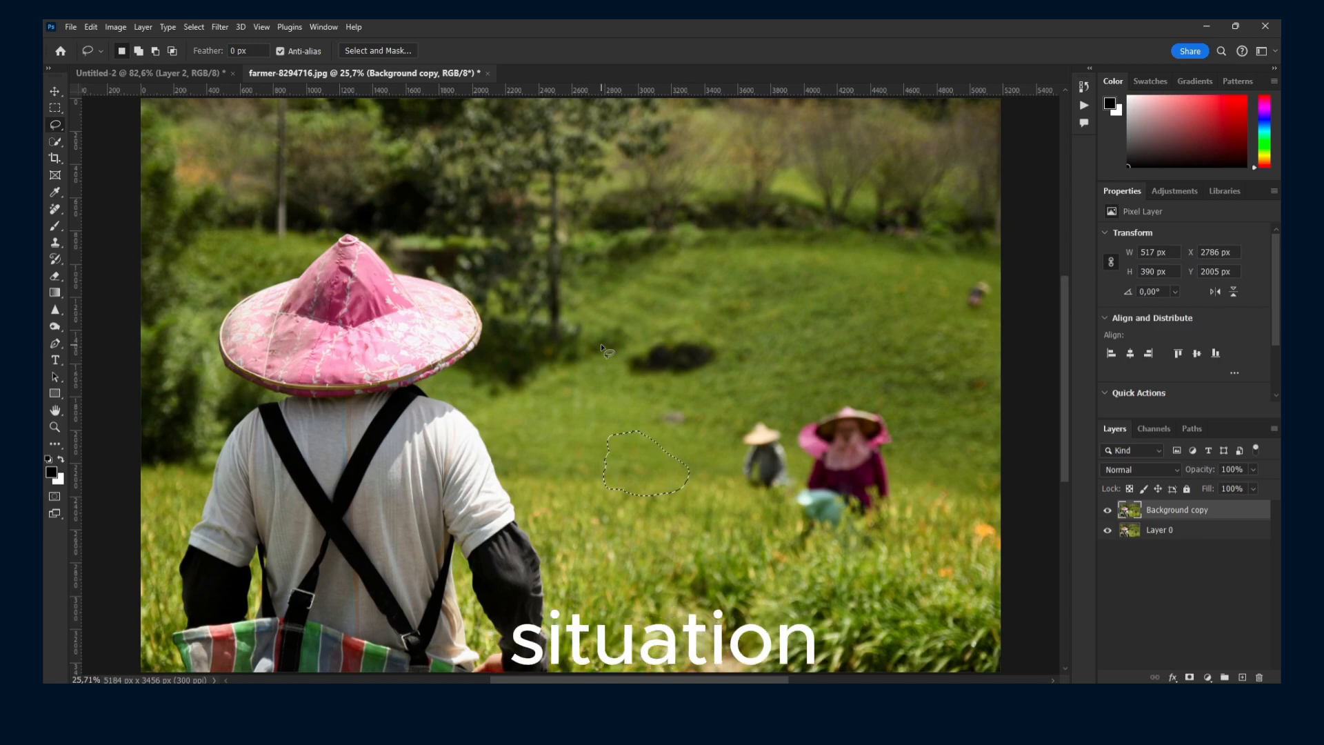
left_click(90, 26)
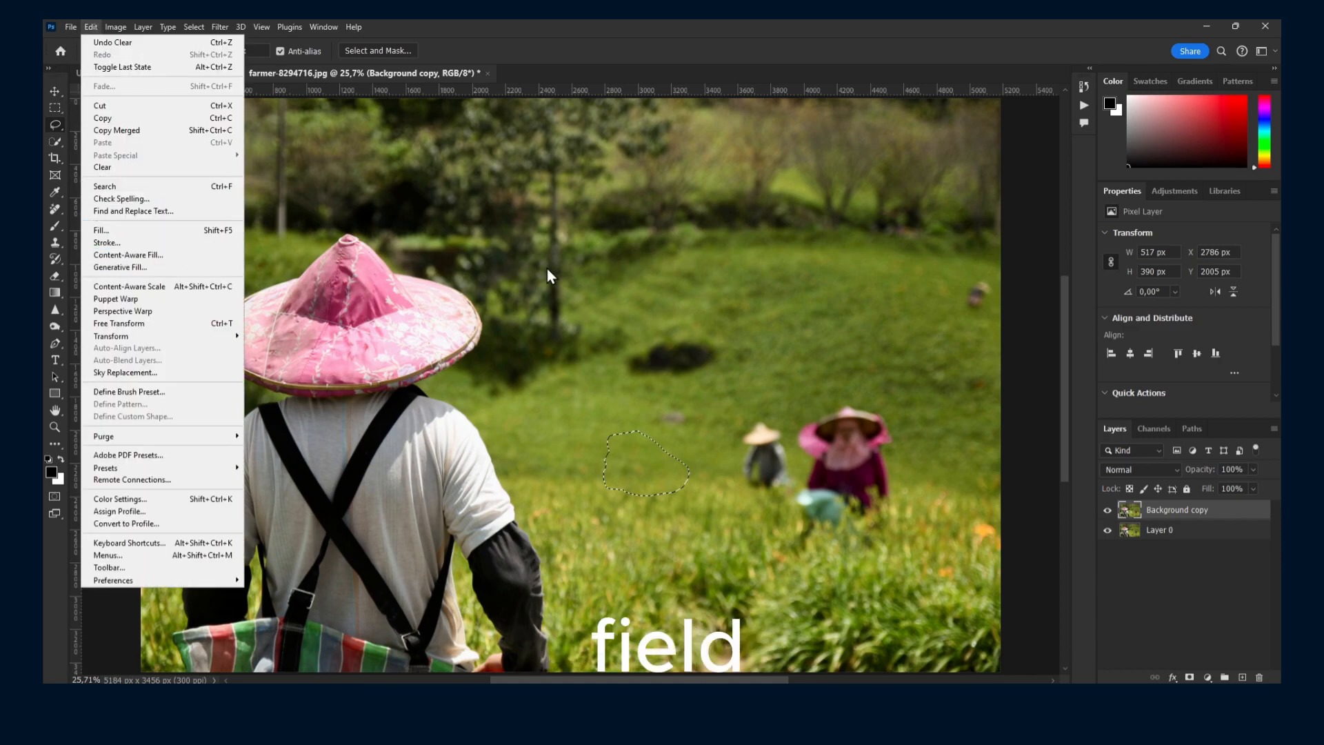
left_click(568, 248)
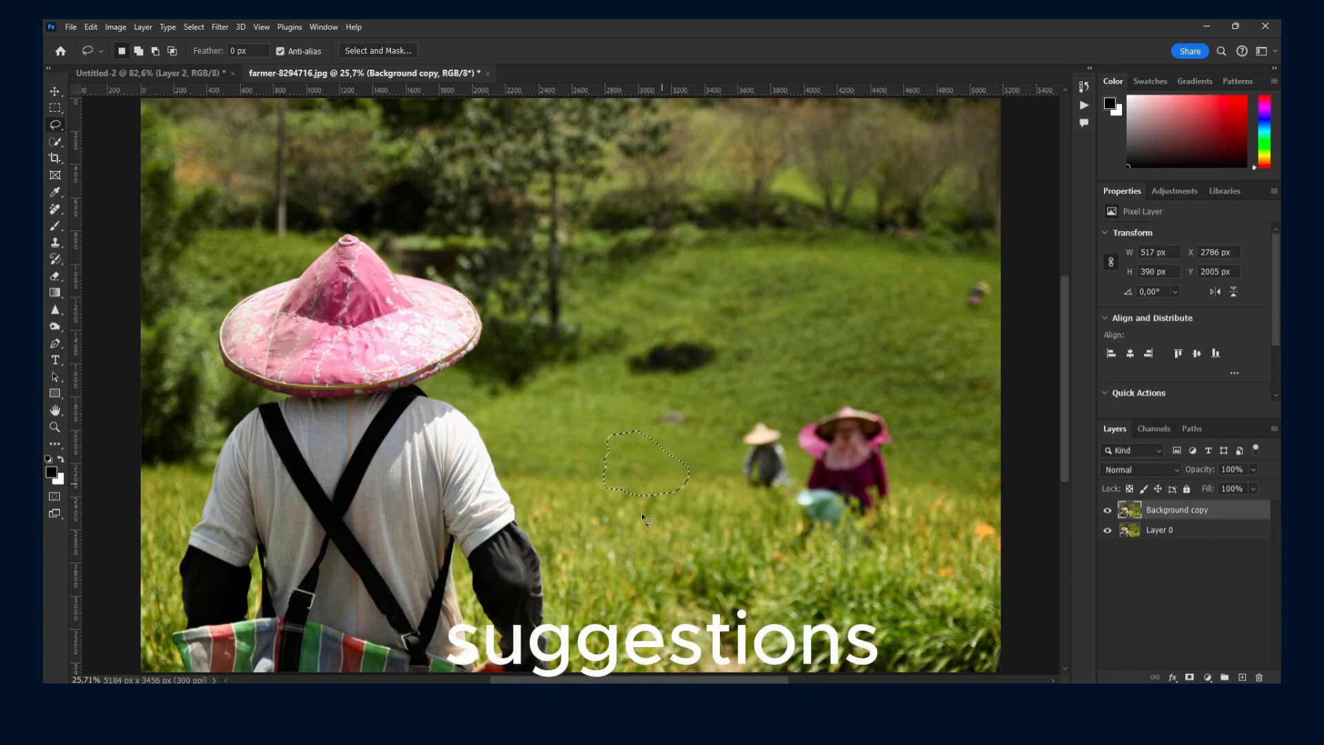
key("alt+Tab")
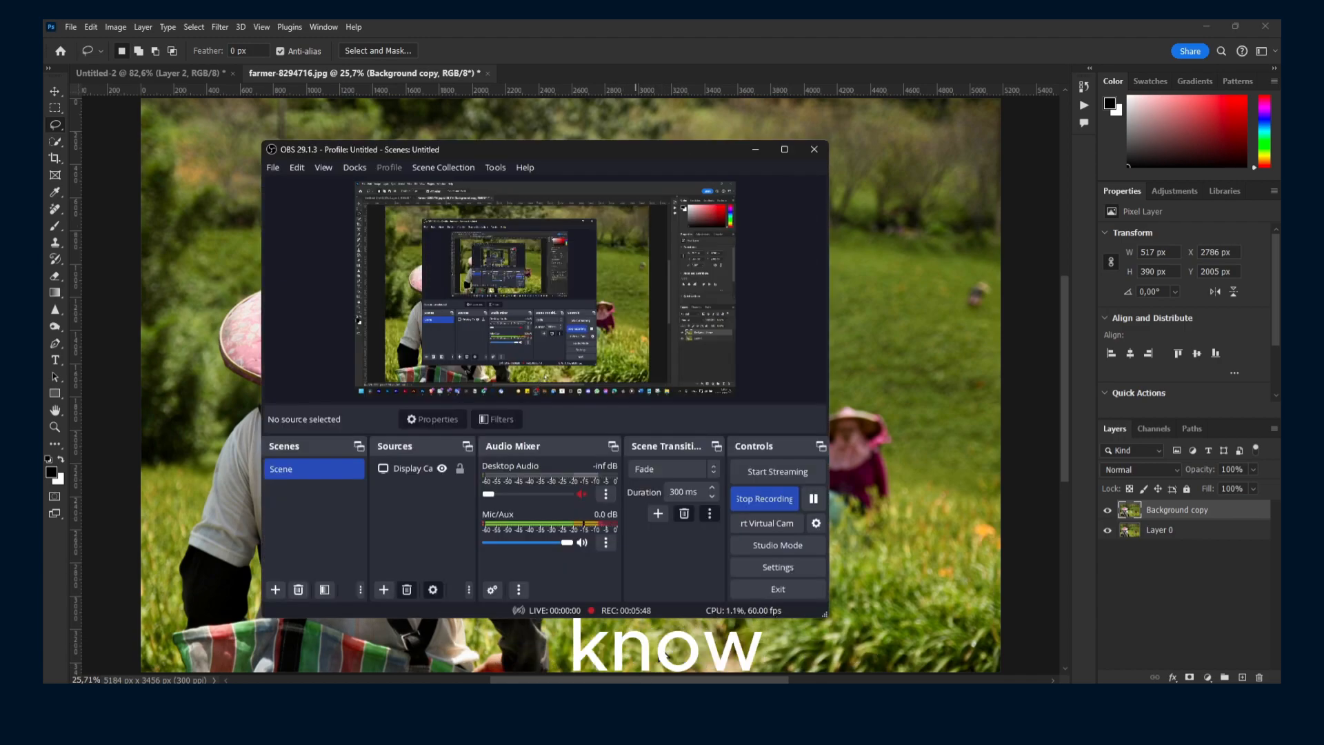